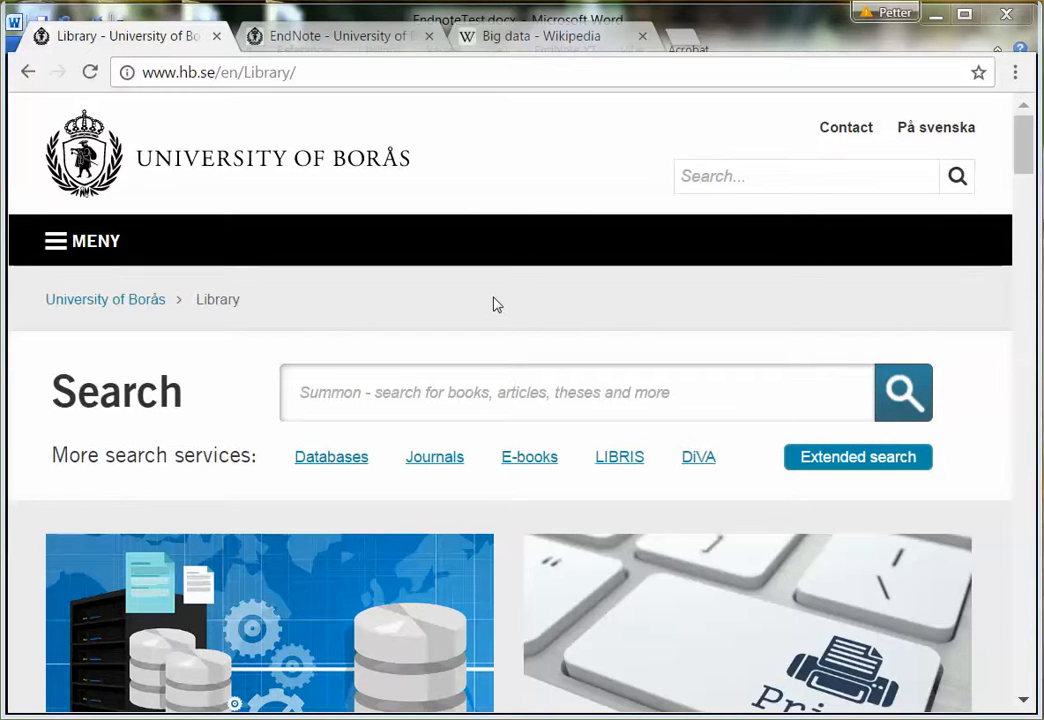
- Examine the Wikipedia article on Big data and browse through its numbered reference list
{"action": "left_click", "coordinate": [537, 44]}
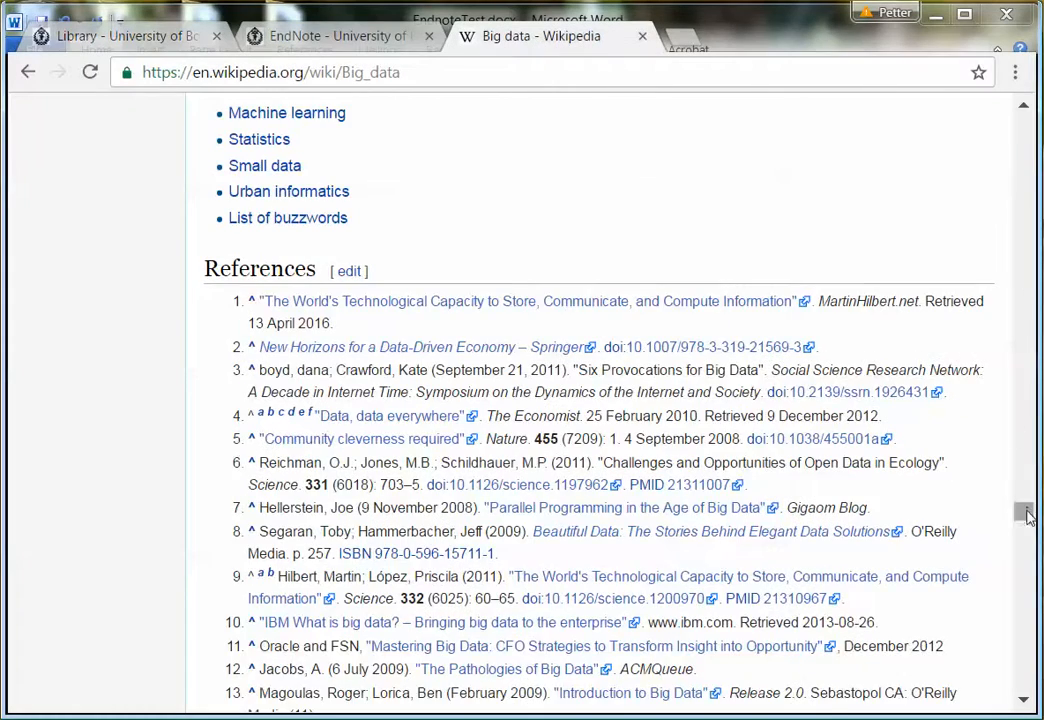
{"action": "left_click_drag", "start_coordinate": [1022, 512], "coordinate": [1020, 100]}
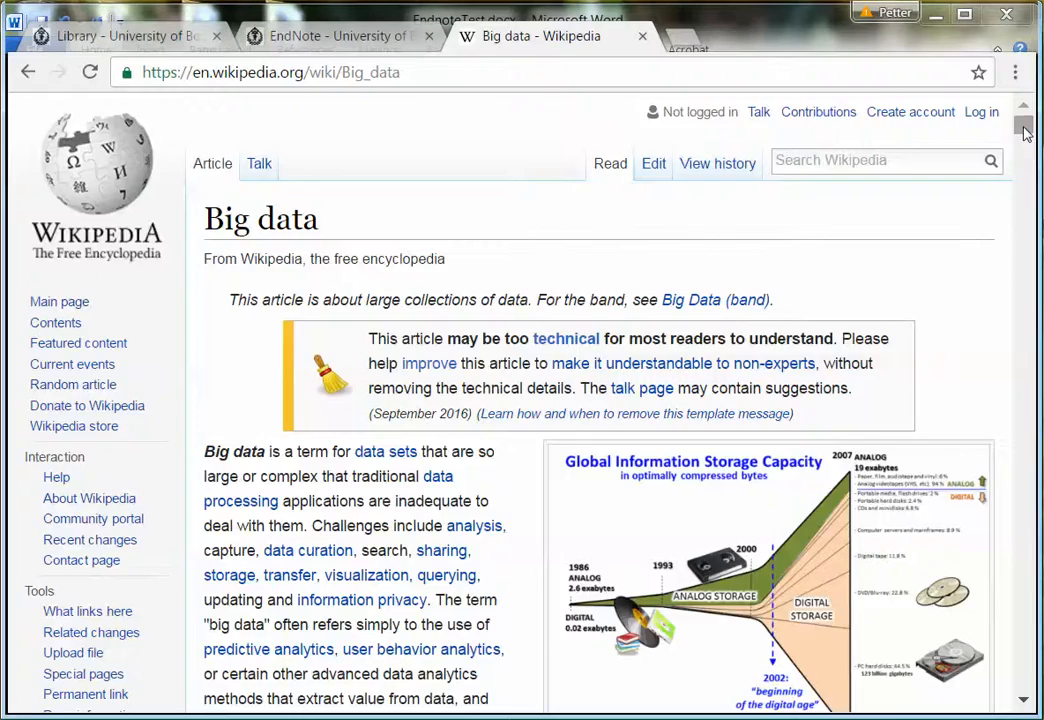
{"action": "mouse_move", "coordinate": [1022, 130]}
{"action": "left_mouse_down"}
{"action": "mouse_move", "coordinate": [1026, 164]}
{"action": "mouse_move", "coordinate": [1024, 131]}
{"action": "left_mouse_up"}
{"action": "left_click_drag", "start_coordinate": [1025, 130], "coordinate": [1023, 514]}
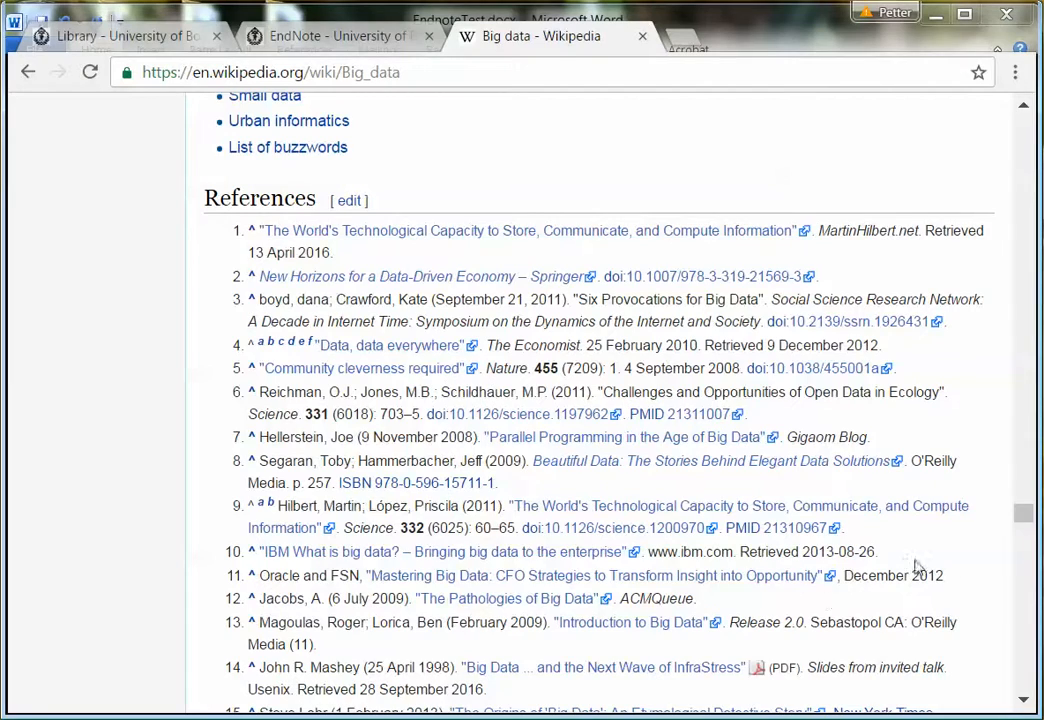
{"action": "left_click_drag", "start_coordinate": [1021, 517], "coordinate": [1023, 666]}
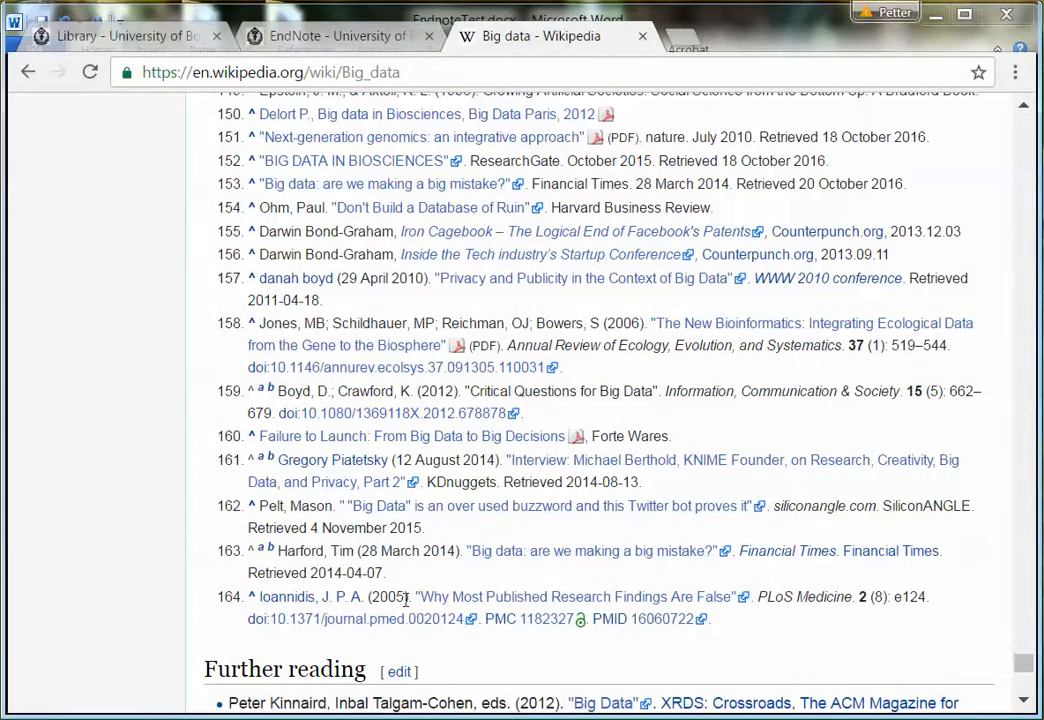
{"action": "left_click_drag", "start_coordinate": [1023, 665], "coordinate": [1023, 527]}
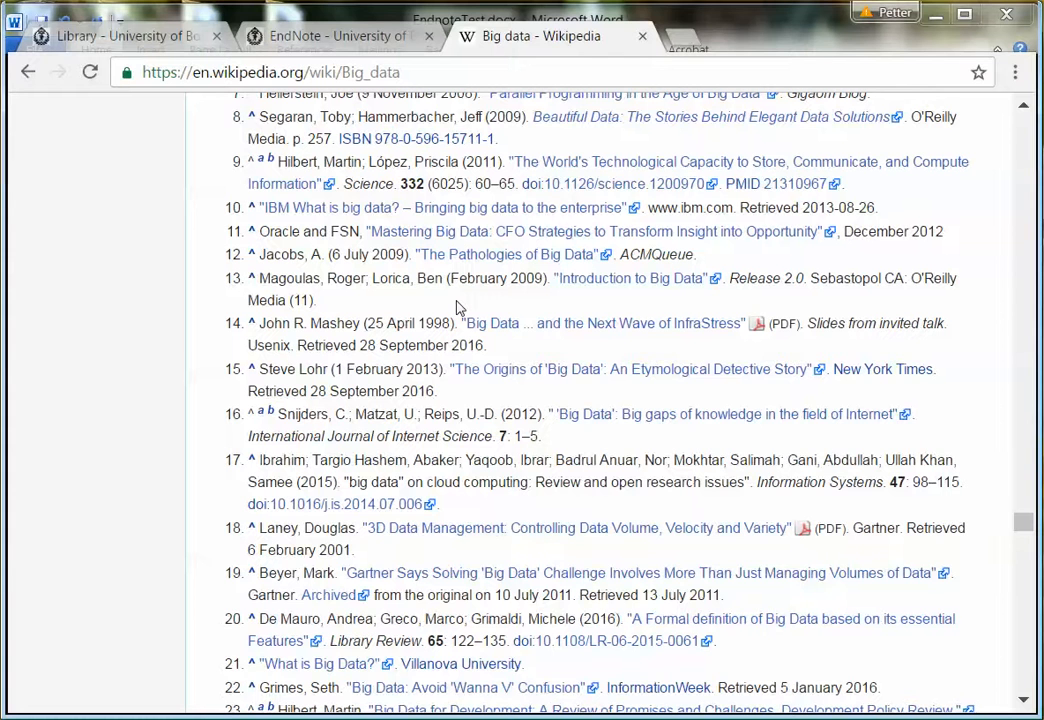
- Search the University of Borås library's Summon service for "big data" sustainability, with big data as a quoted phrase
{"action": "left_click", "coordinate": [131, 45]}
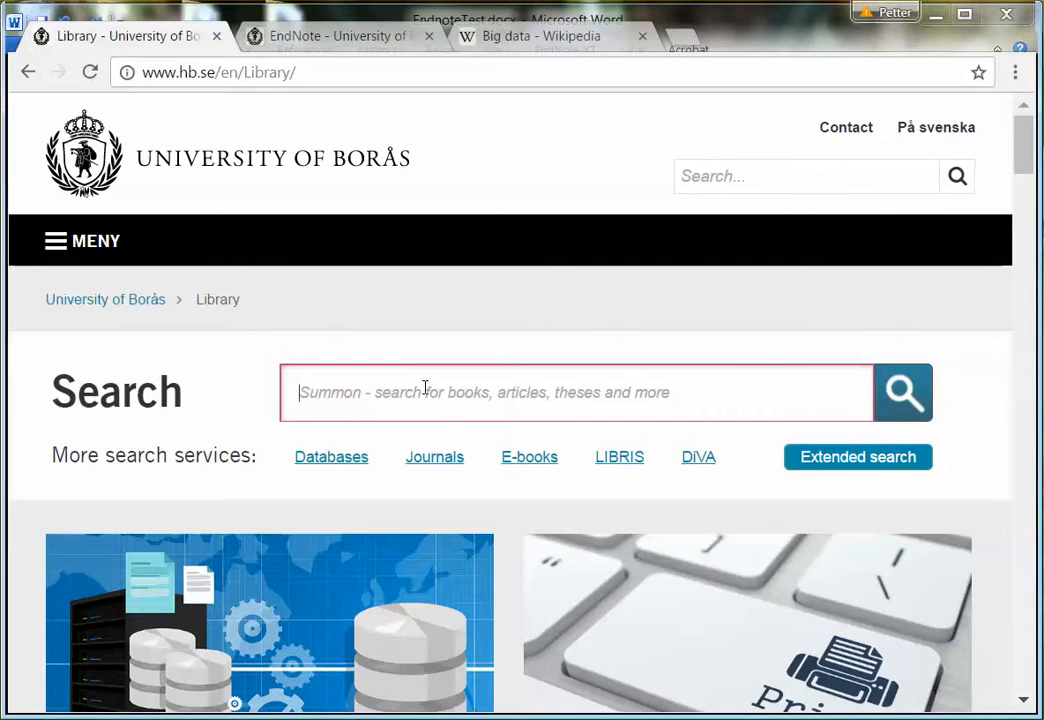
{"action": "type", "text": "\""}
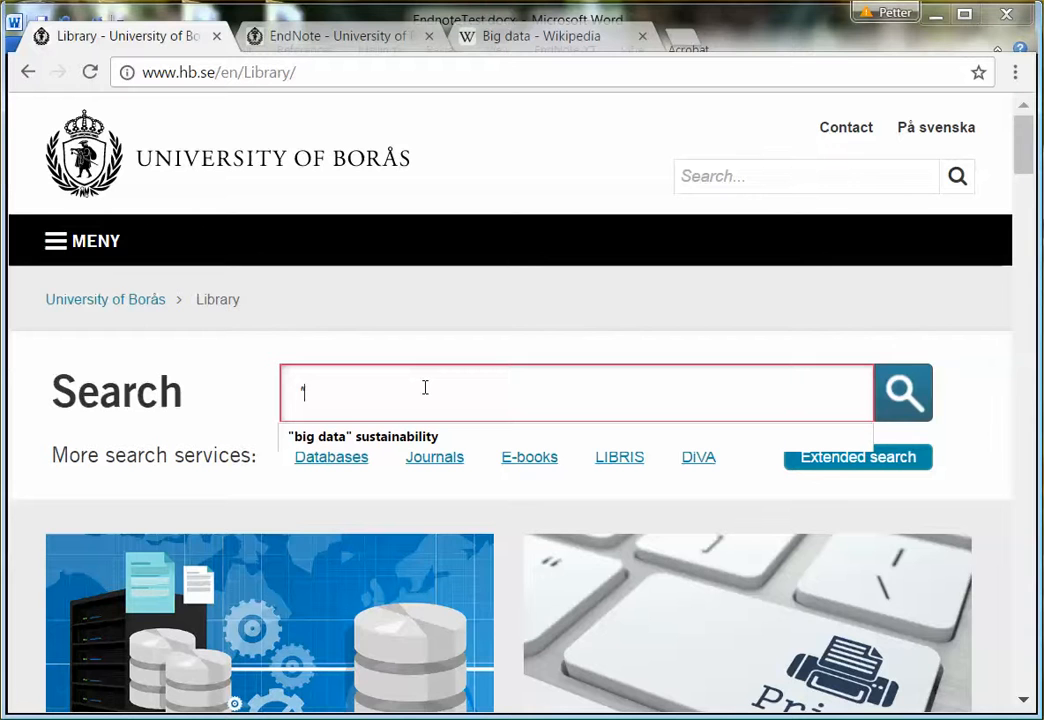
{"action": "type", "text": "big data\" sua"}
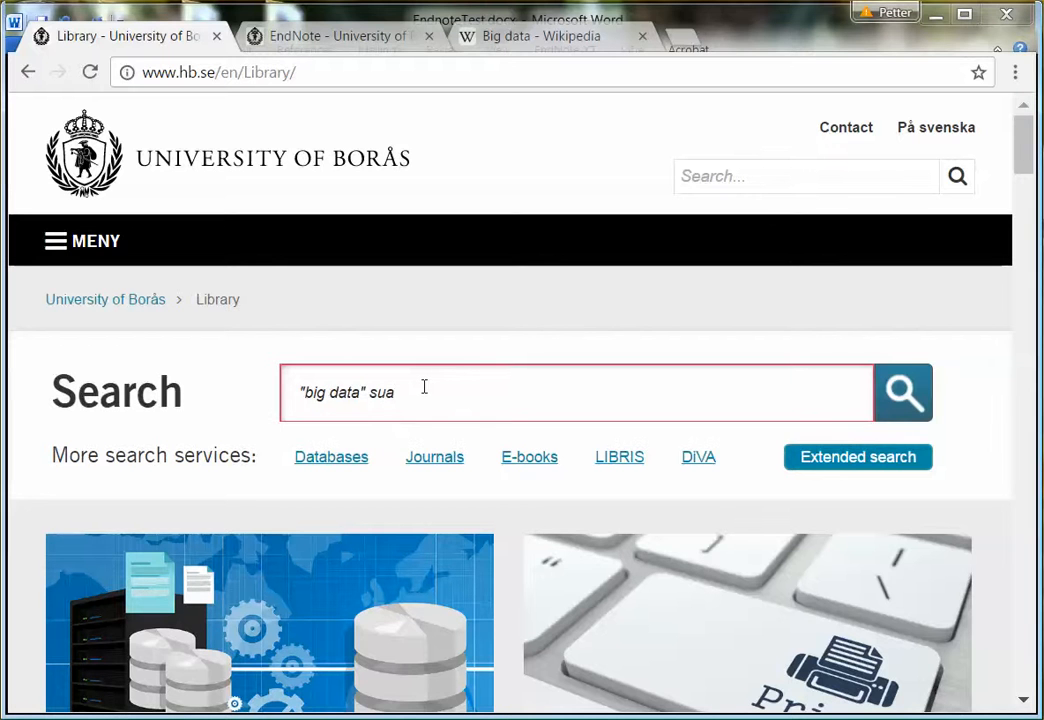
{"action": "key", "text": "BackSpace"}
{"action": "key", "text": "Down"}
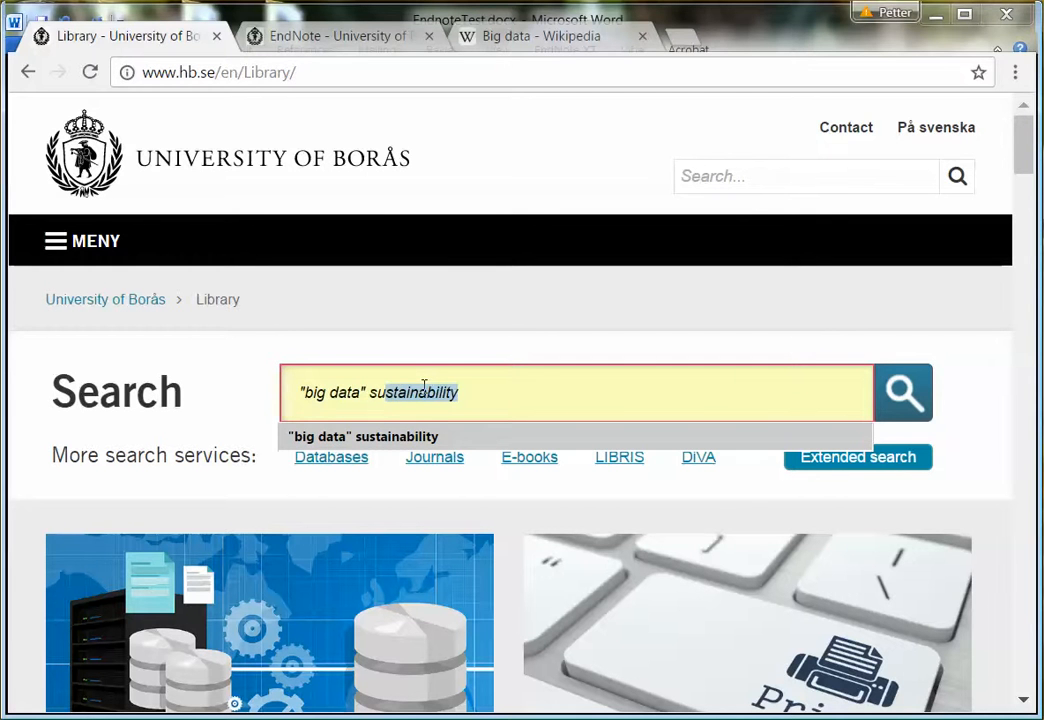
{"action": "left_click", "coordinate": [457, 438]}
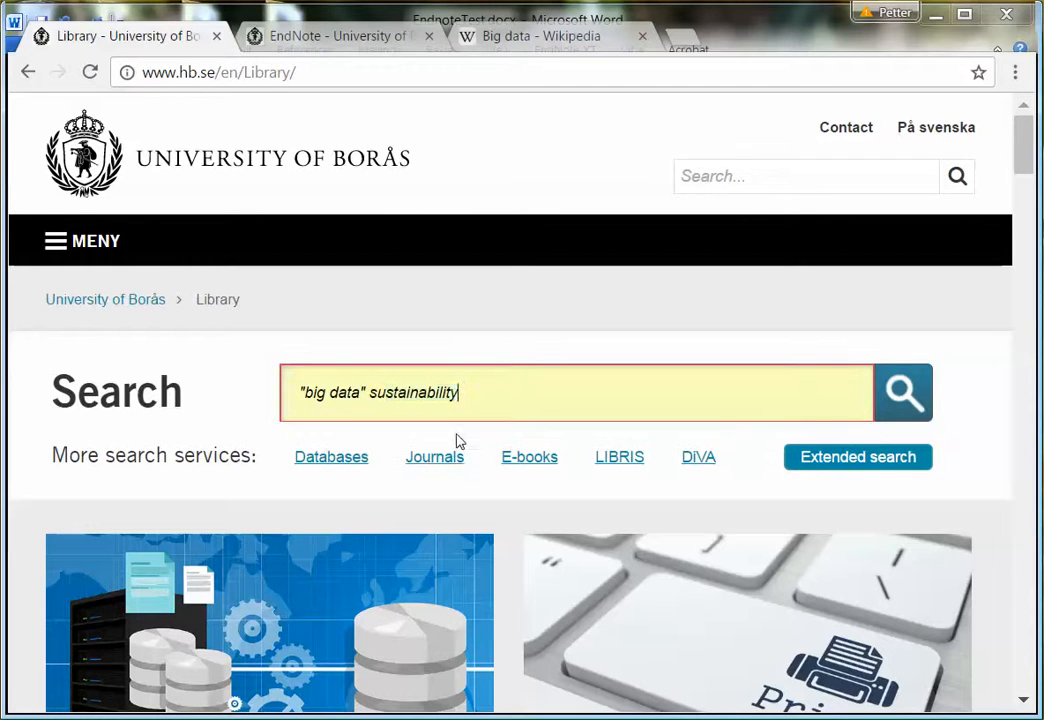
{"action": "left_click", "coordinate": [910, 400]}
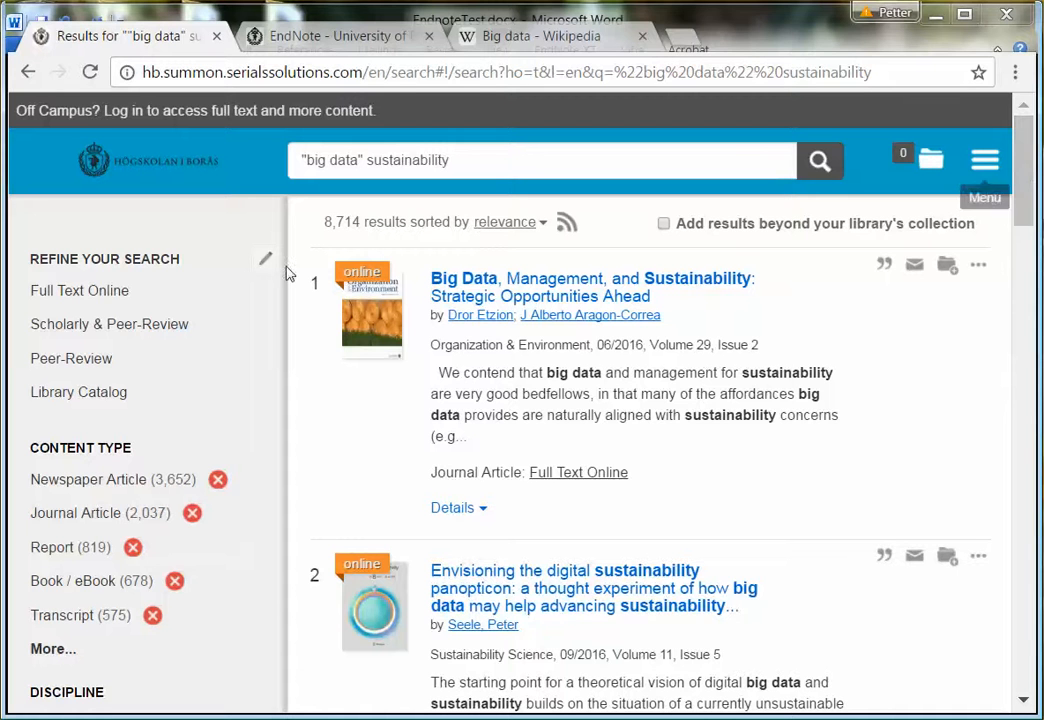
- Limit the search results to Scholarly & Peer-Review material published in the last 3 years
{"action": "left_click", "coordinate": [116, 325]}
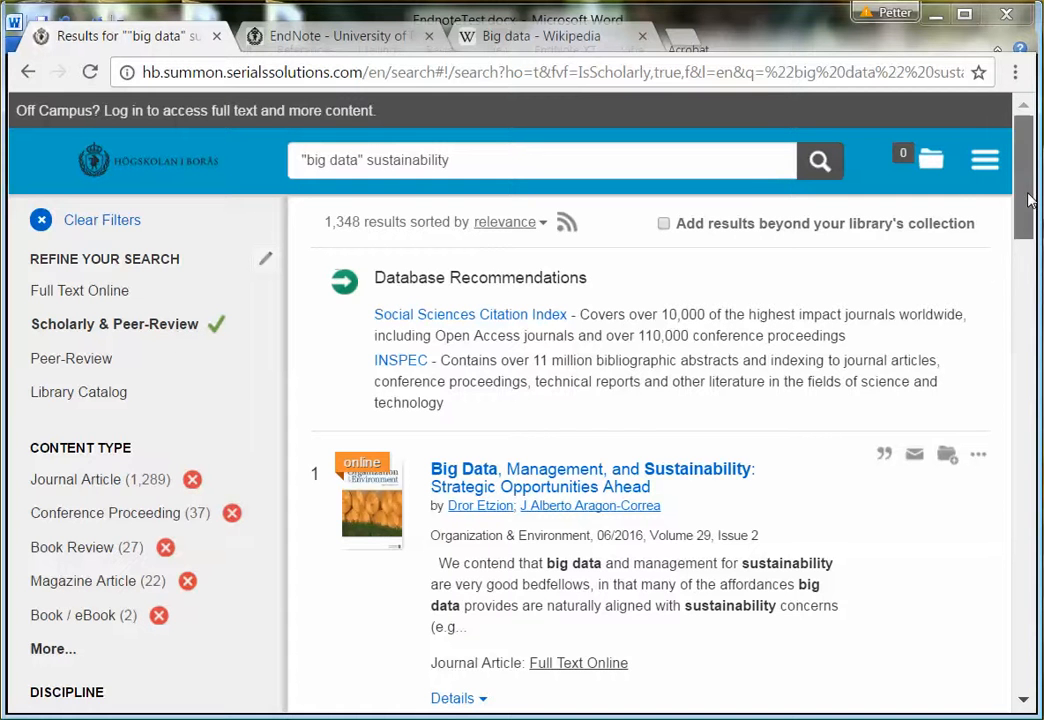
{"action": "left_click_drag", "start_coordinate": [1033, 198], "coordinate": [1022, 372]}
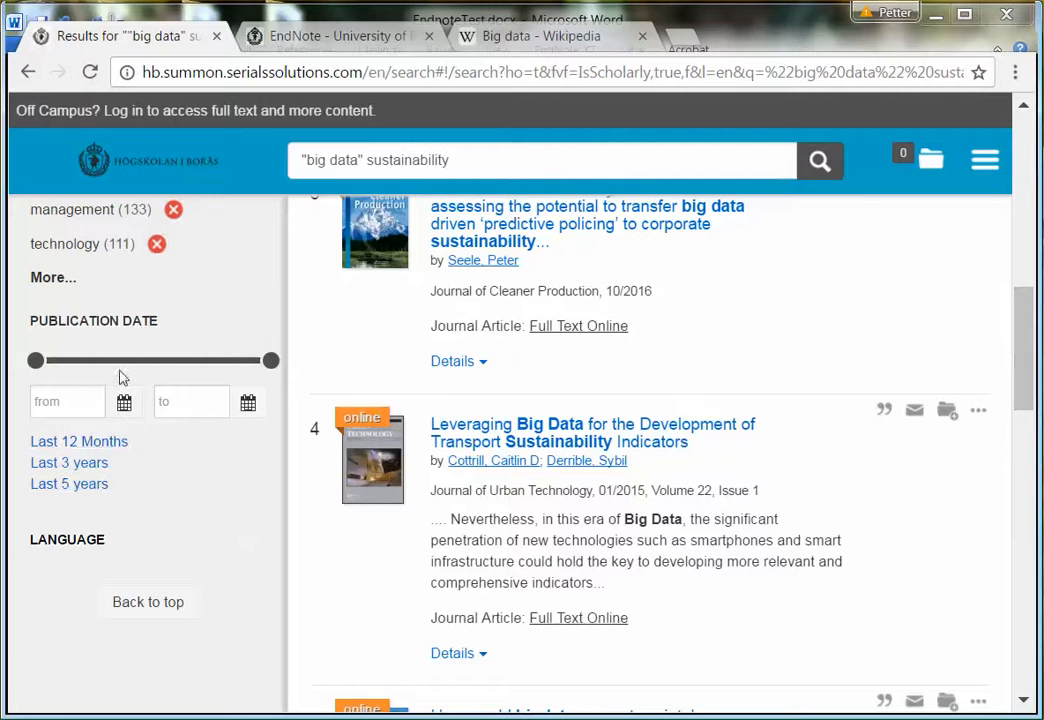
{"action": "left_click", "coordinate": [124, 402]}
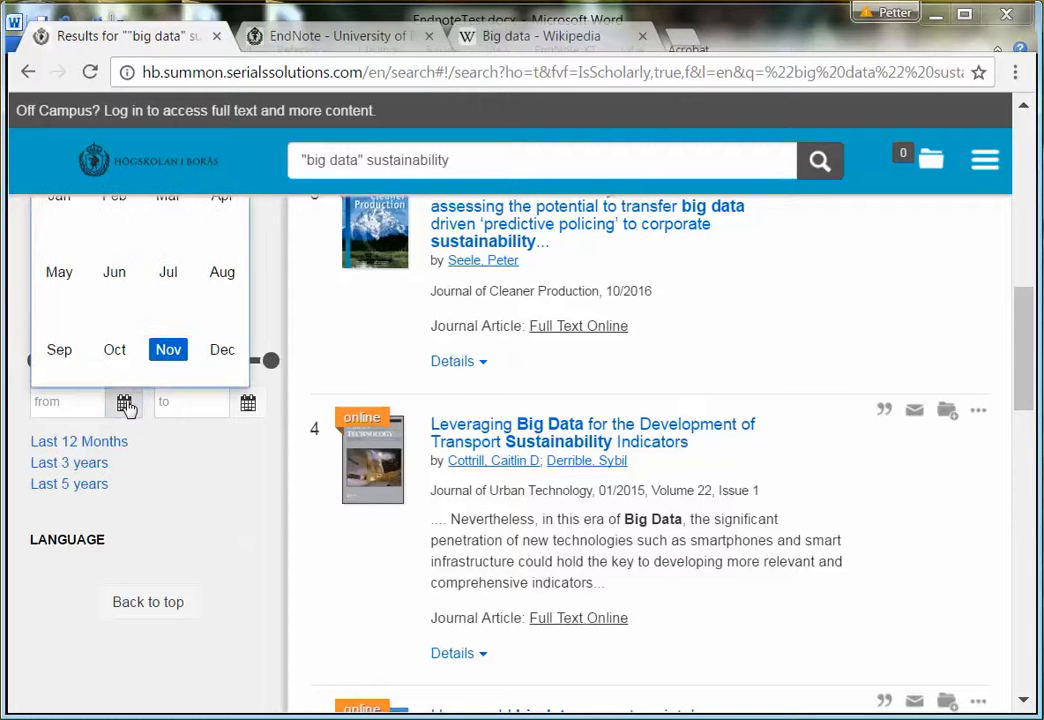
{"action": "left_click", "coordinate": [184, 524]}
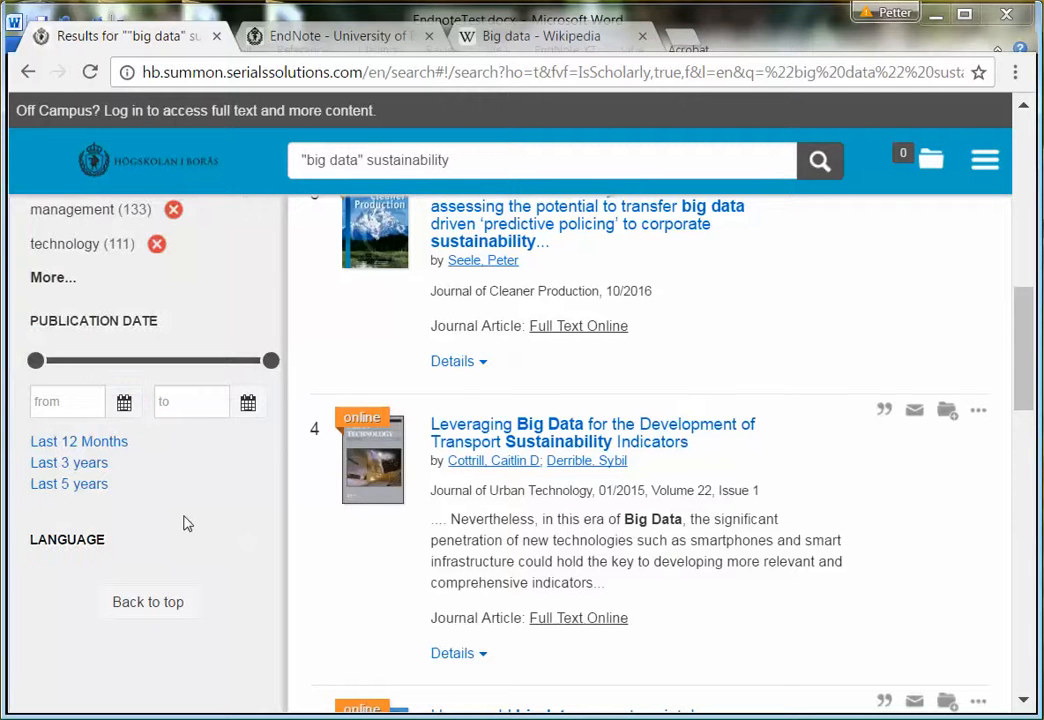
{"action": "left_click", "coordinate": [89, 465]}
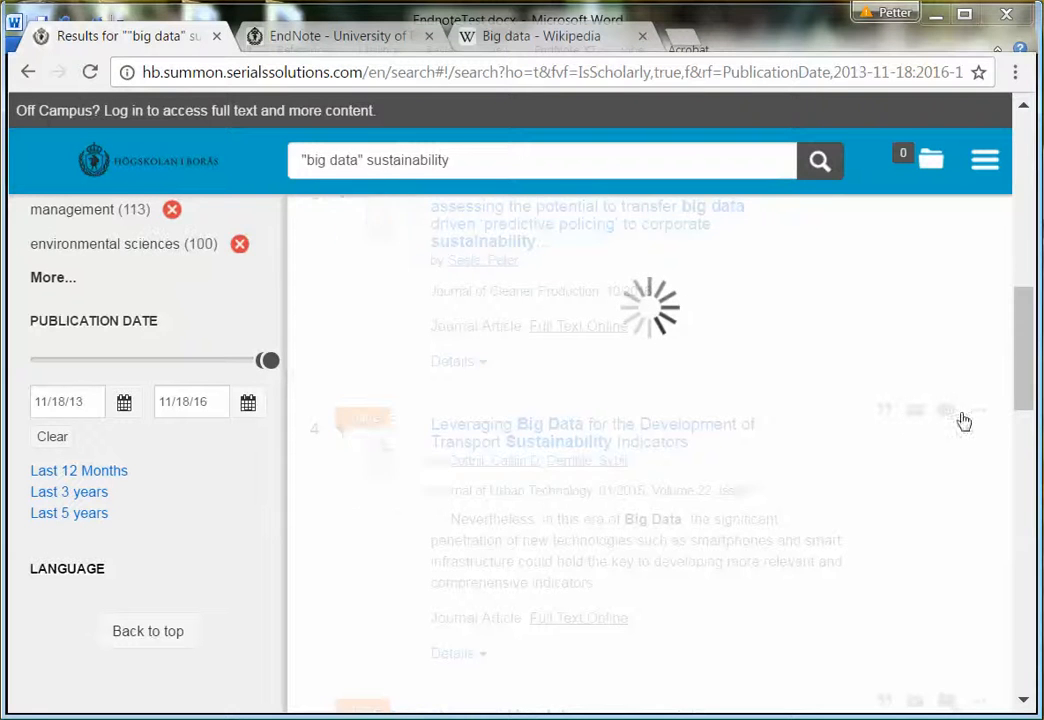
{"action": "left_click_drag", "start_coordinate": [1018, 350], "coordinate": [1038, 172]}
{"action": "scroll", "coordinate": [848, 150], "scroll_direction": "down", "scroll_amount": 2}
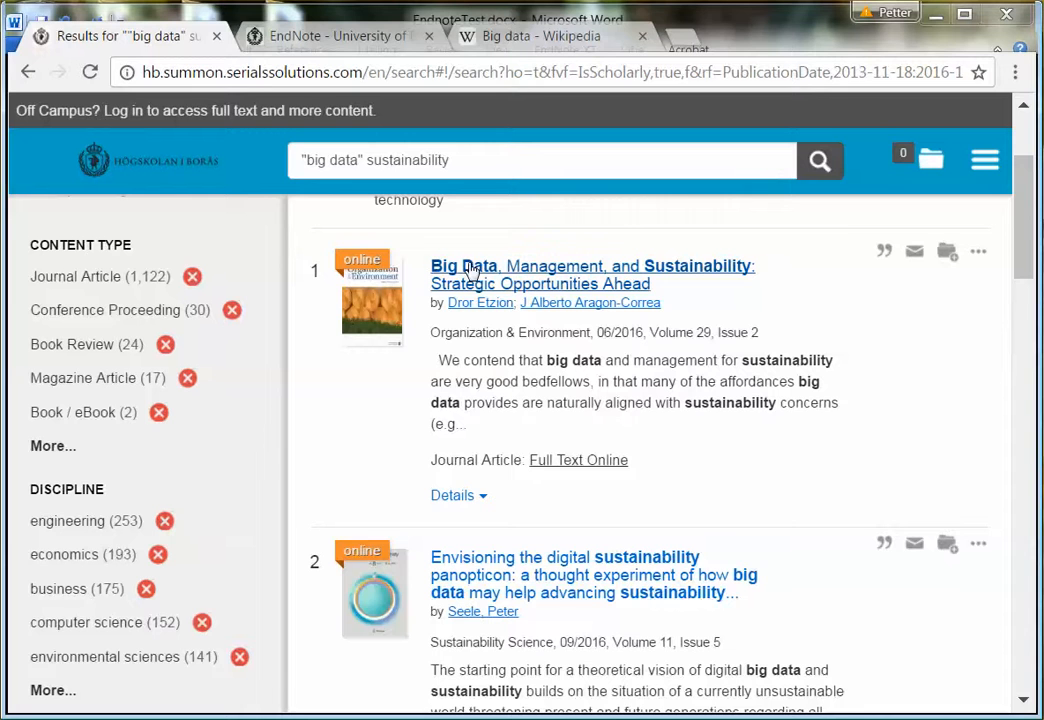
- Switch to EndnoteTest.docx in Word and examine its in-text citations and reference list
{"action": "key", "text": "alt+Tab"}
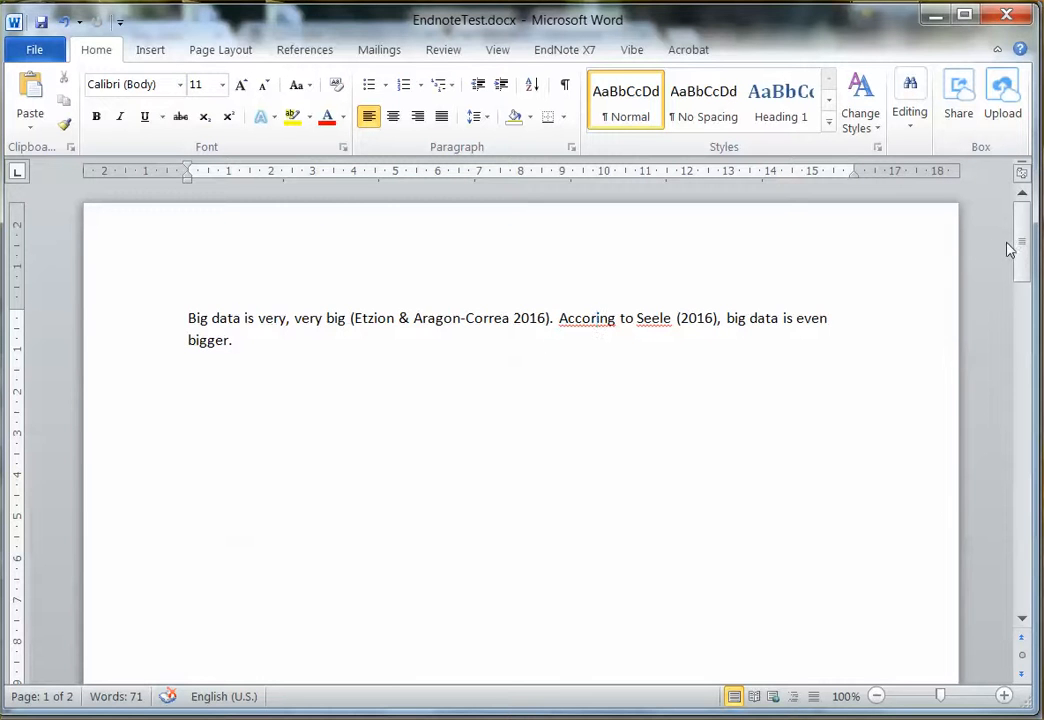
{"action": "left_click_drag", "start_coordinate": [1010, 250], "coordinate": [1010, 462]}
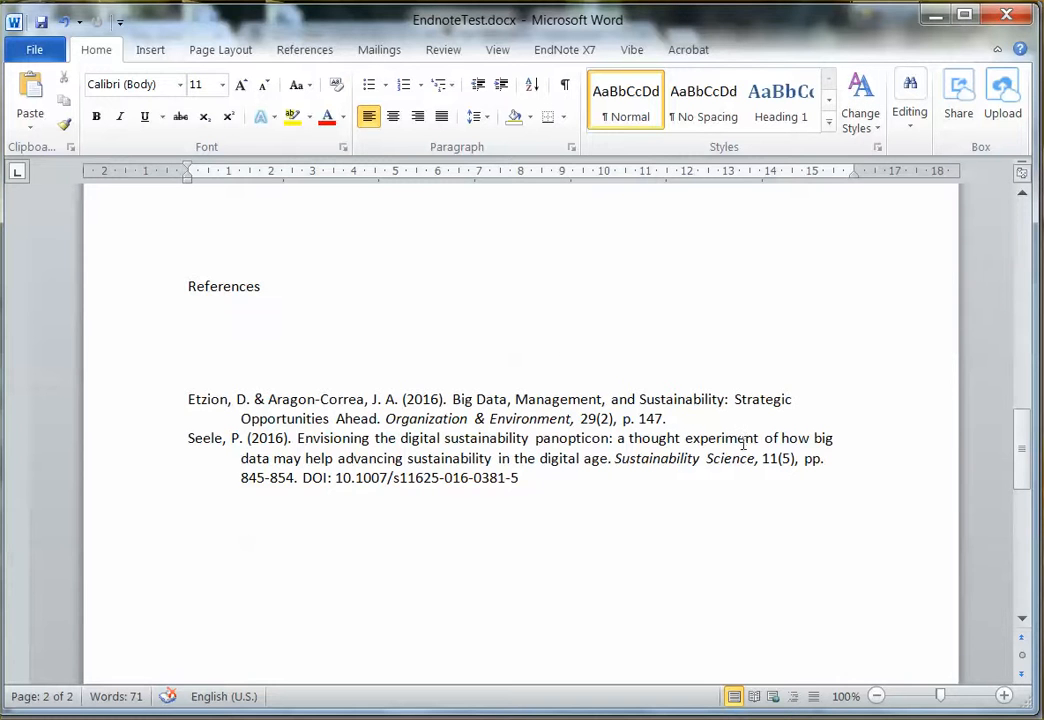
{"action": "left_click_drag", "start_coordinate": [1018, 431], "coordinate": [1022, 172]}
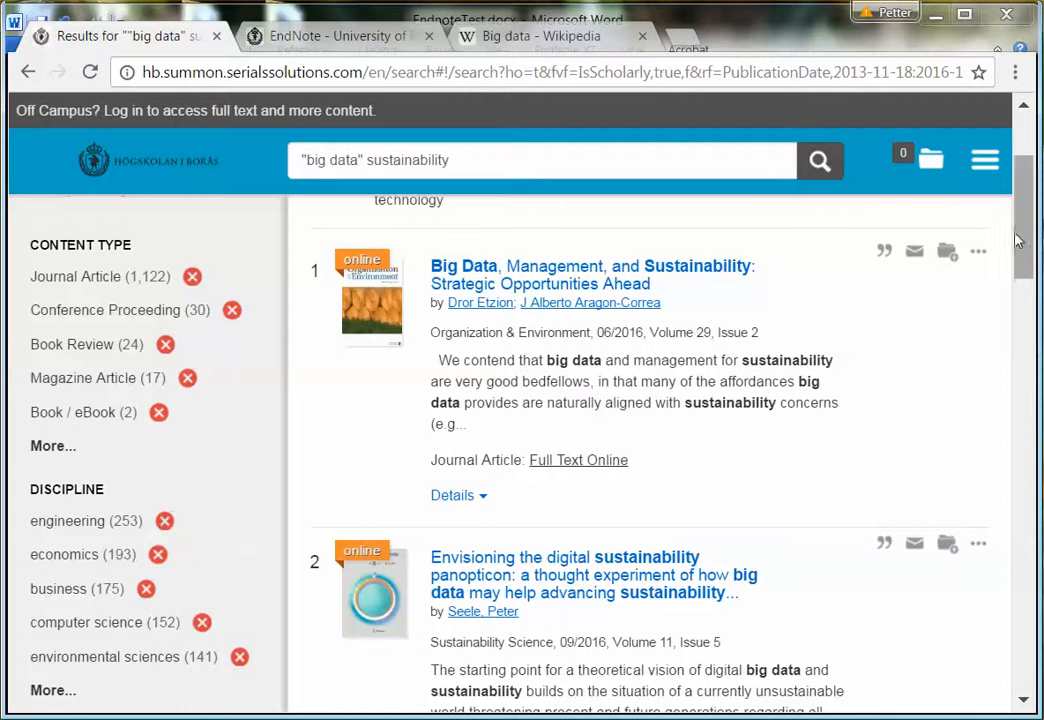
- Preview the Harvard citation for the fifth search result, on bigdata supporting societal development, and close the citation dialog
{"action": "scroll", "coordinate": [1023, 243], "scroll_direction": "down", "scroll_amount": 1}
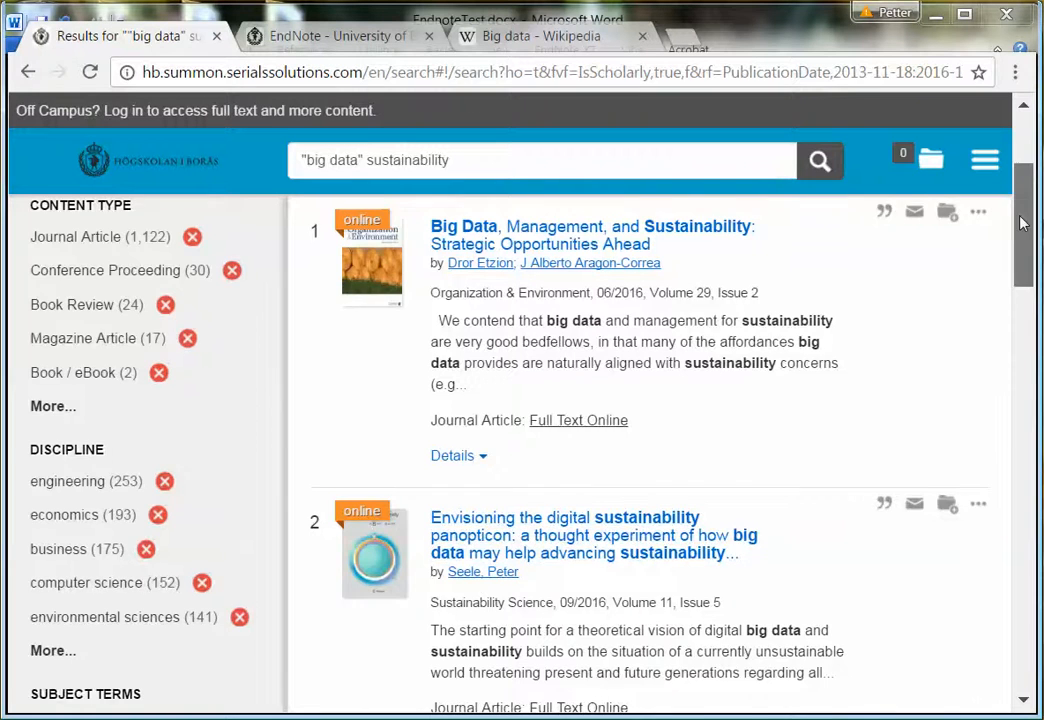
{"action": "left_click_drag", "start_coordinate": [1020, 221], "coordinate": [1028, 426]}
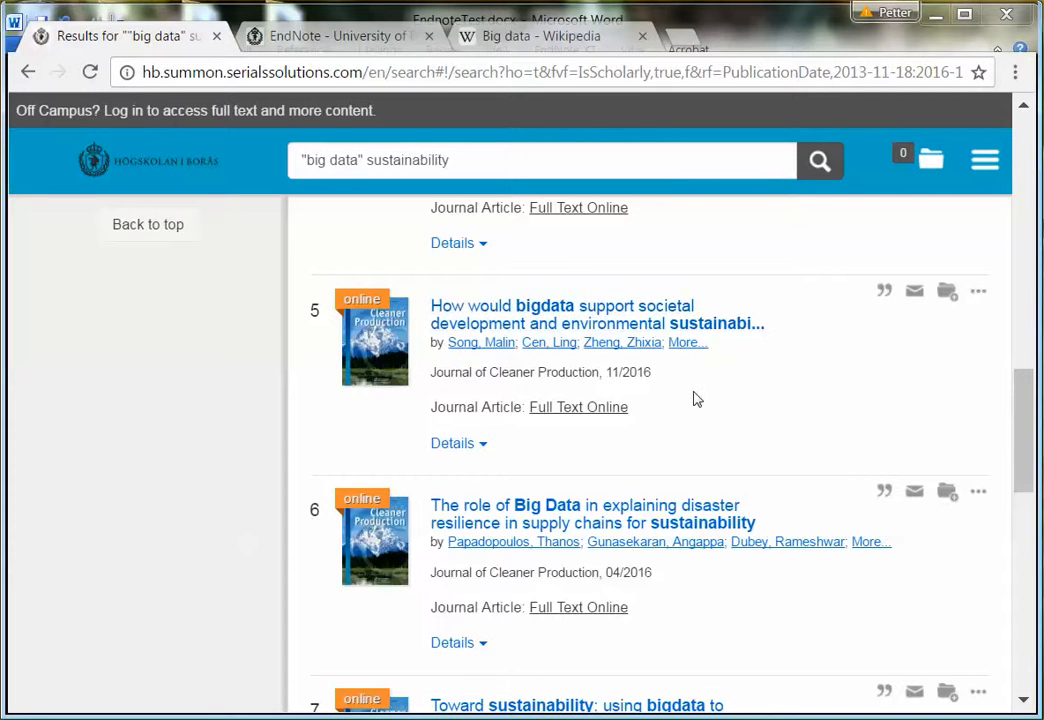
{"action": "left_click", "coordinate": [886, 295]}
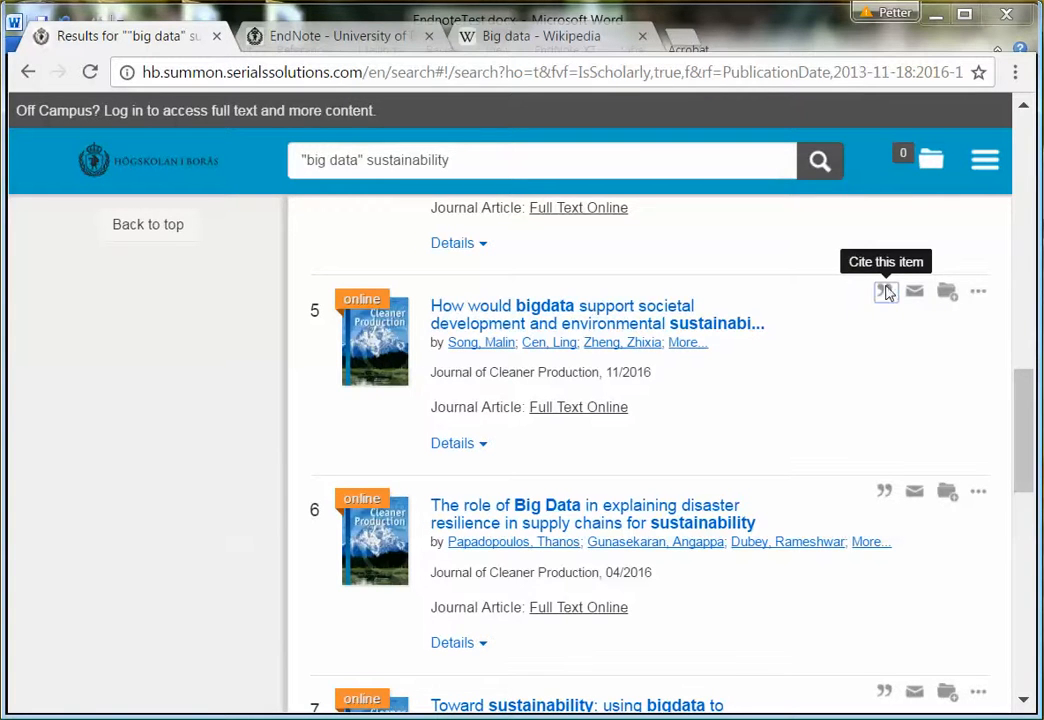
{"action": "left_click", "coordinate": [824, 249]}
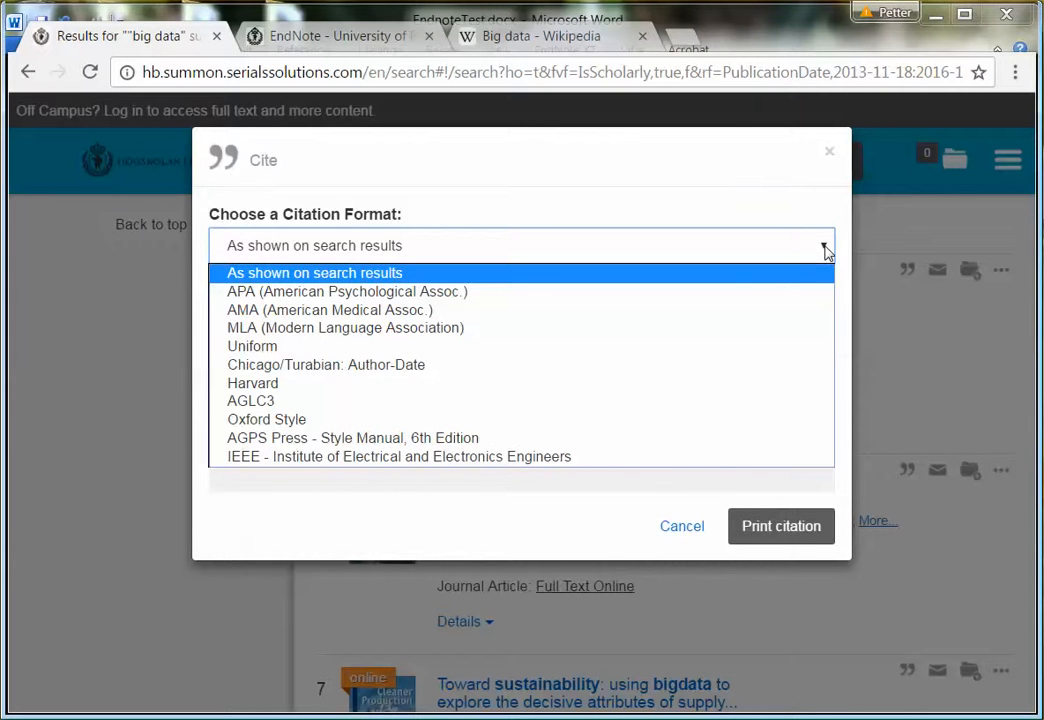
{"action": "left_click", "coordinate": [678, 389]}
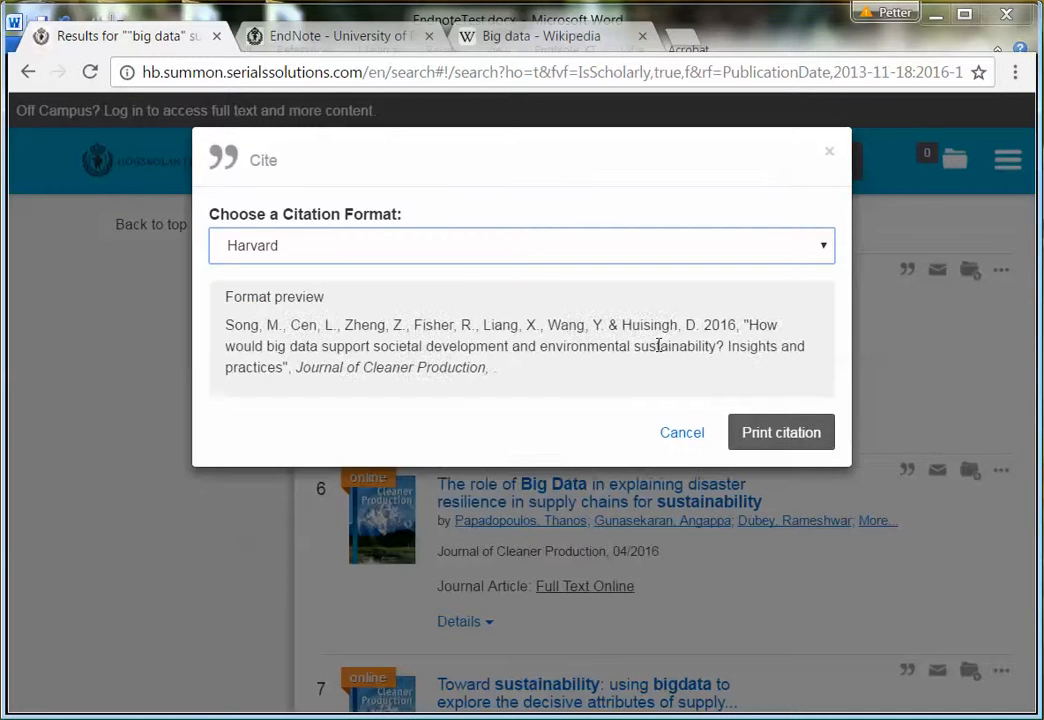
{"action": "left_click_drag", "start_coordinate": [506, 370], "coordinate": [218, 314]}
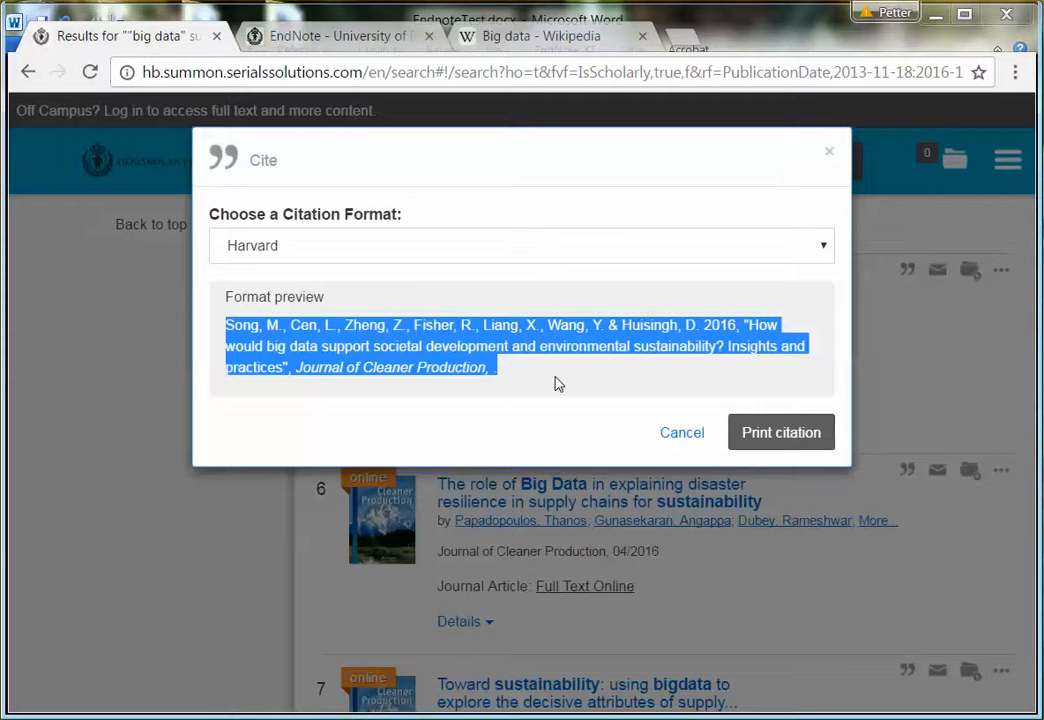
{"action": "left_click", "coordinate": [681, 438]}
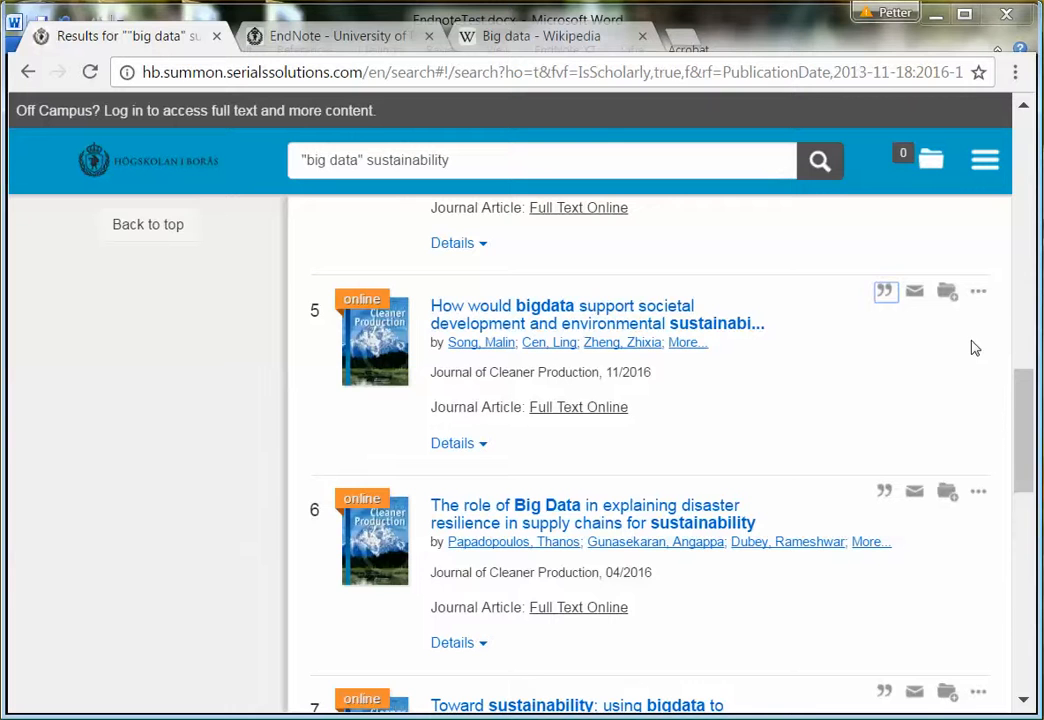
- Review the library's EndNote page with its download links, style sheet and video clip, and go back to its Swedish version
{"action": "left_click", "coordinate": [380, 40]}
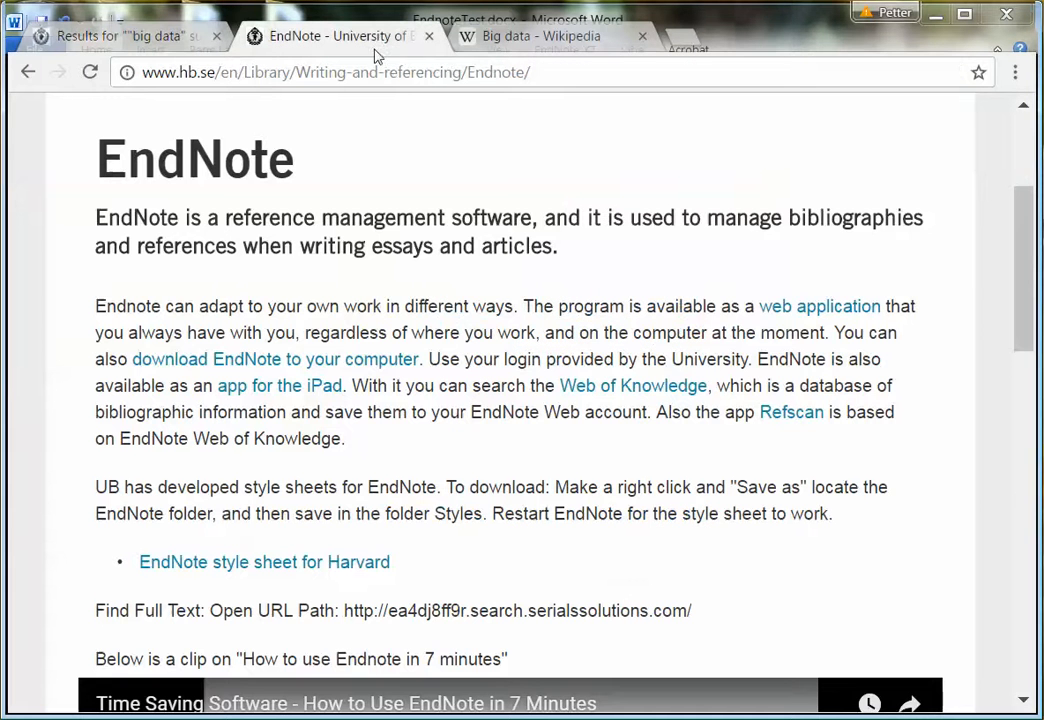
{"action": "mouse_move", "coordinate": [1020, 223]}
{"action": "left_mouse_down"}
{"action": "mouse_move", "coordinate": [1020, 210]}
{"action": "mouse_move", "coordinate": [1020, 222]}
{"action": "left_mouse_up"}
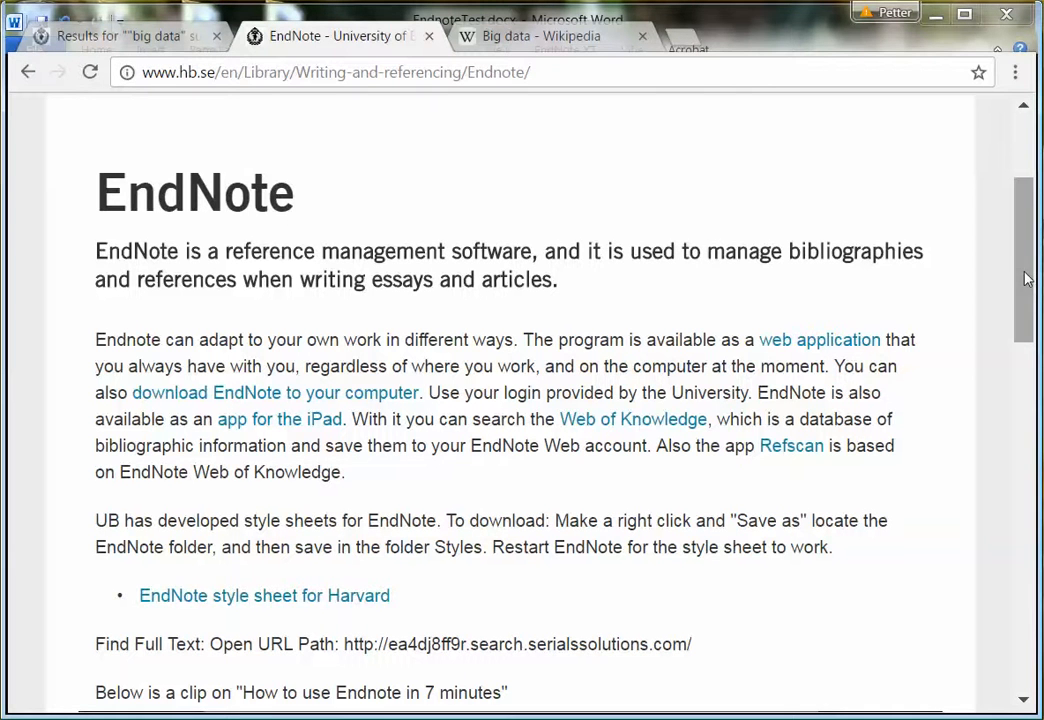
{"action": "left_click_drag", "start_coordinate": [1027, 279], "coordinate": [1018, 419]}
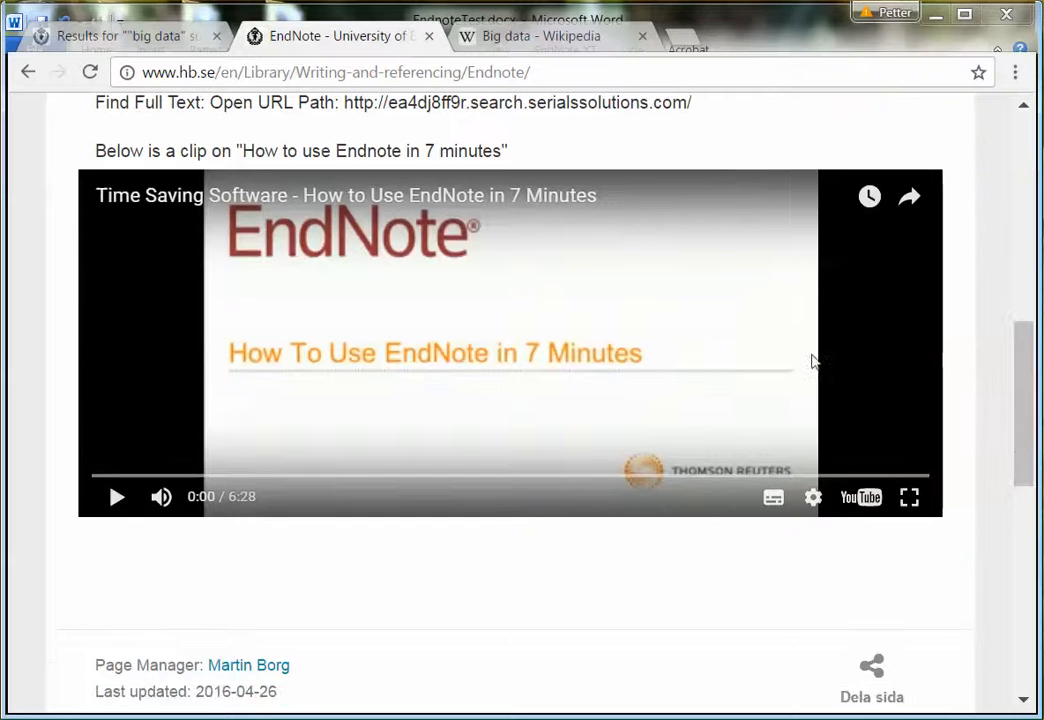
{"action": "left_click_drag", "start_coordinate": [1018, 366], "coordinate": [1022, 262]}
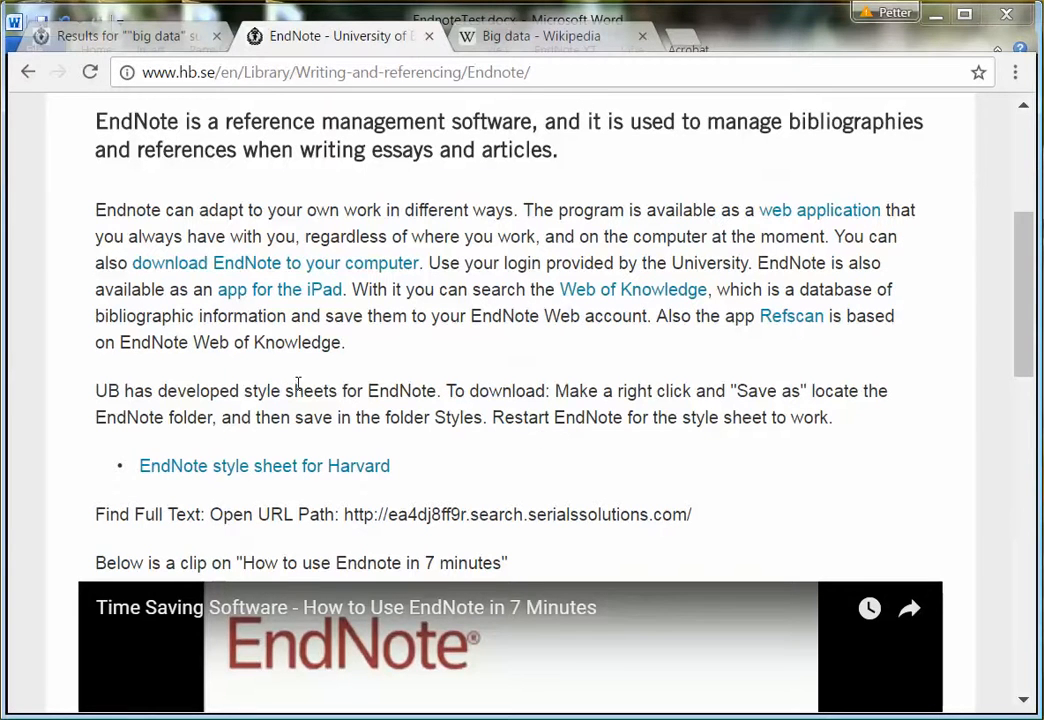
{"action": "left_click", "coordinate": [28, 72]}
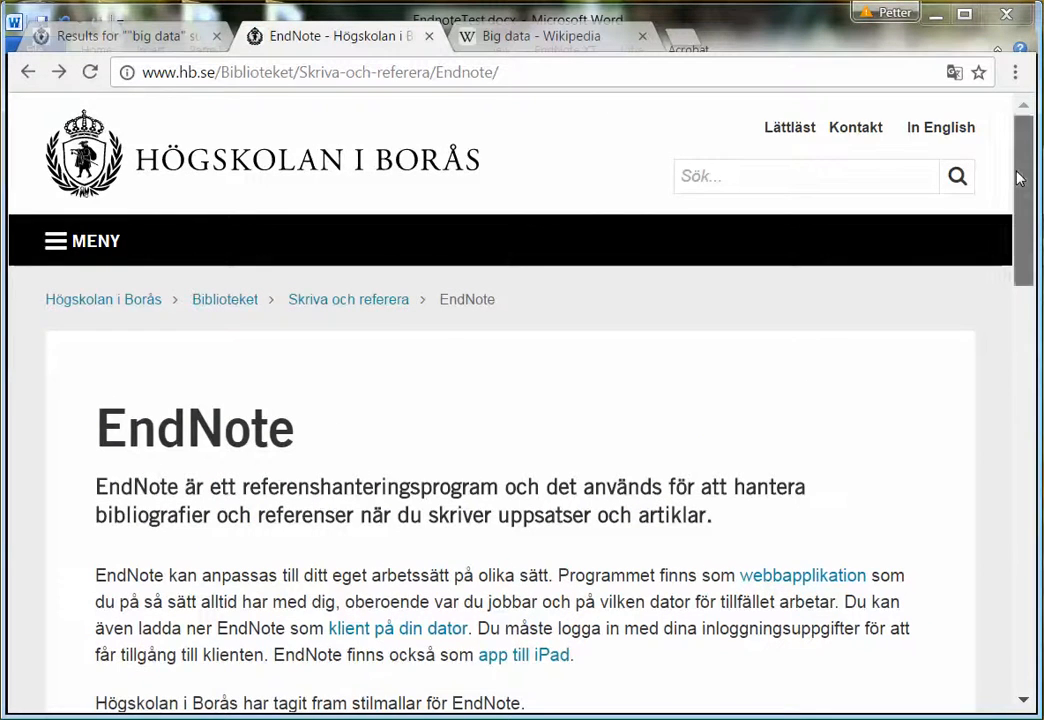
{"action": "mouse_move", "coordinate": [1023, 186]}
{"action": "left_mouse_down"}
{"action": "mouse_move", "coordinate": [1031, 327]}
{"action": "mouse_move", "coordinate": [1018, 190]}
{"action": "left_mouse_up"}
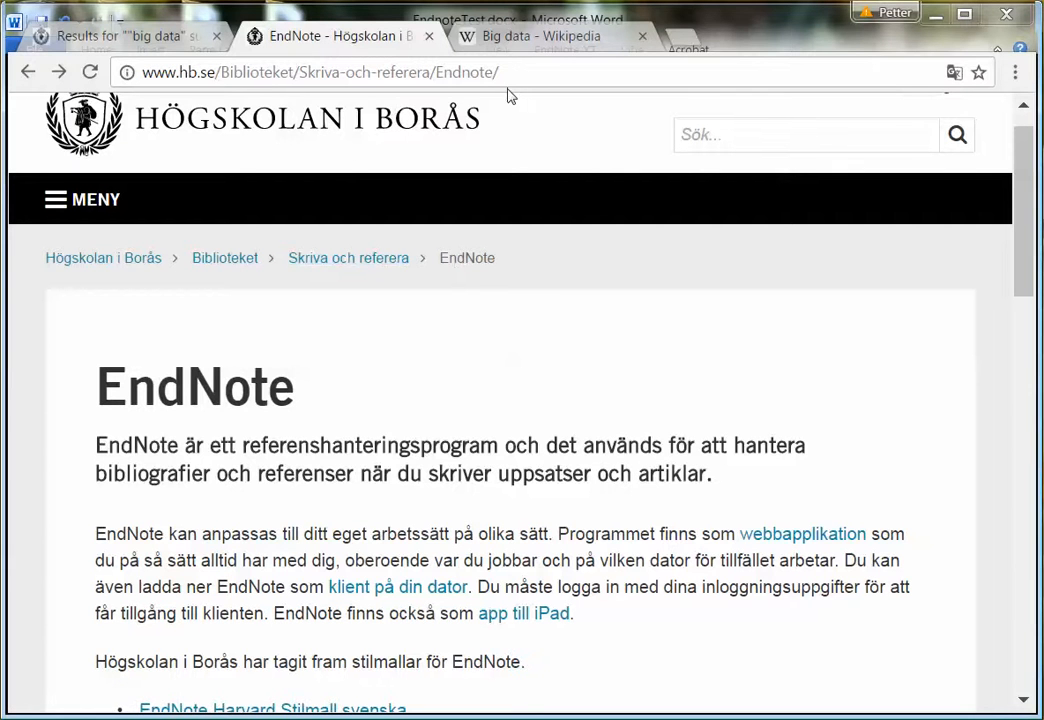
- Export the fifth library search result, on bigdata supporting societal development, to EndNote and open the downloaded export-endnote file
{"action": "left_click", "coordinate": [128, 36]}
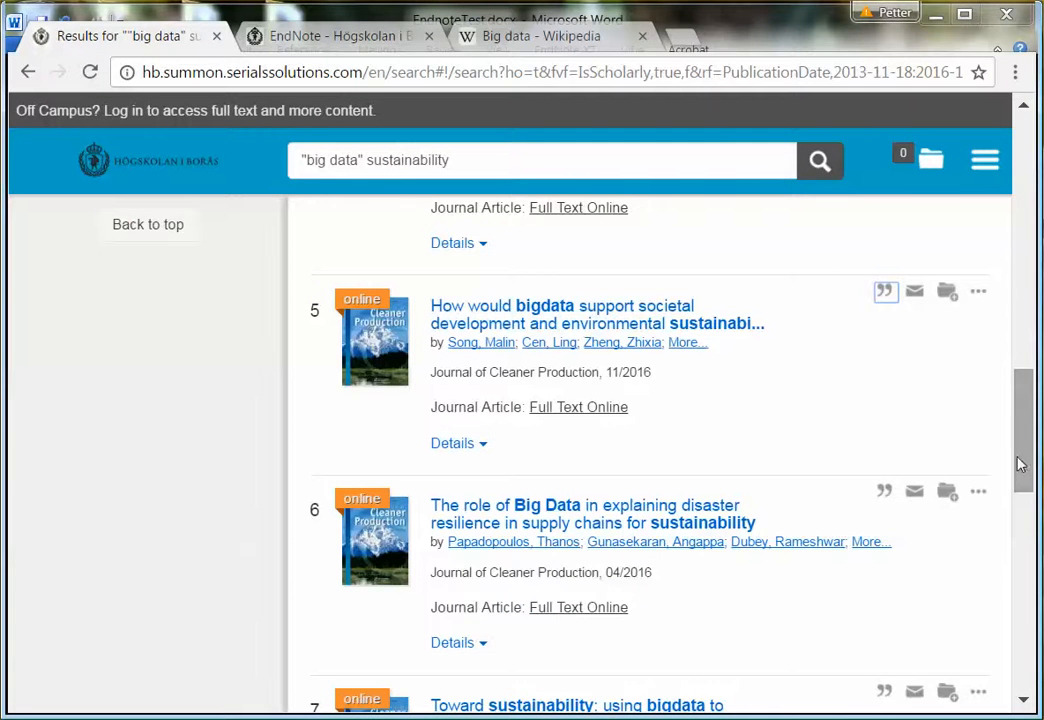
{"action": "mouse_move", "coordinate": [1023, 459]}
{"action": "left_mouse_down"}
{"action": "mouse_move", "coordinate": [1026, 484]}
{"action": "mouse_move", "coordinate": [1025, 466]}
{"action": "left_mouse_up"}
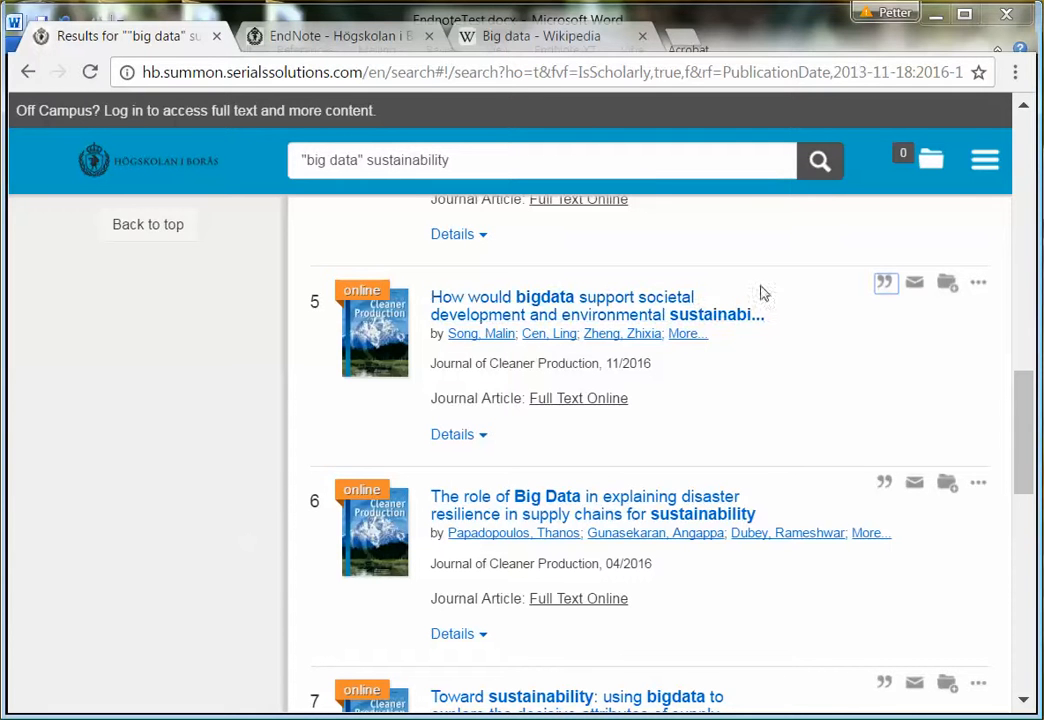
{"action": "left_click", "coordinate": [983, 287]}
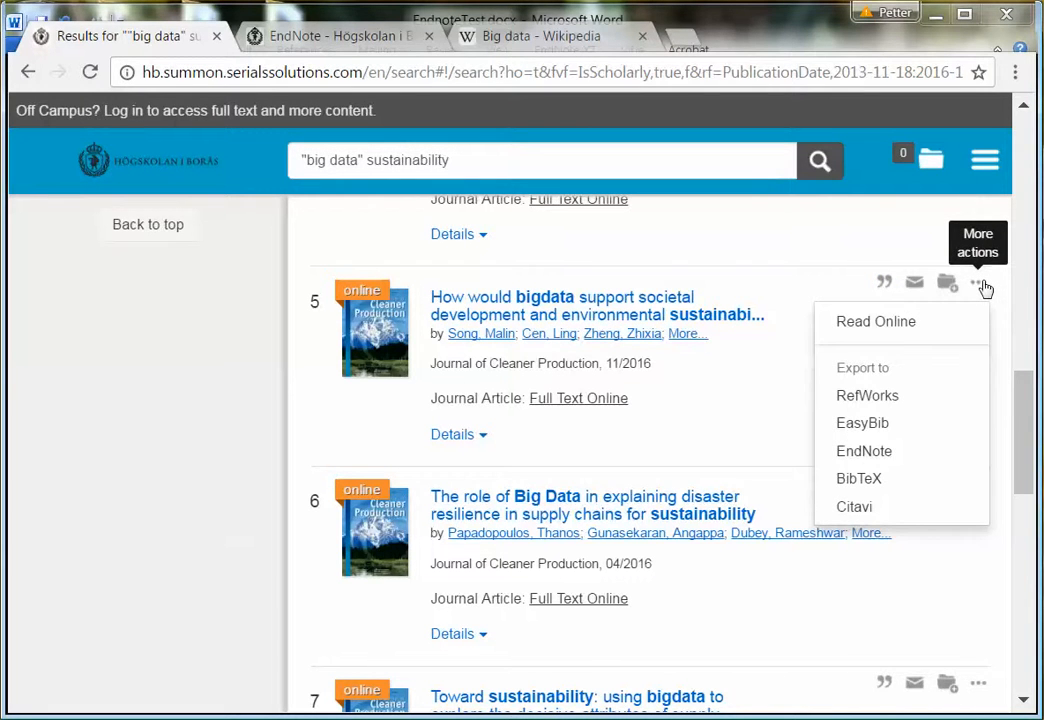
{"action": "left_click", "coordinate": [881, 458]}
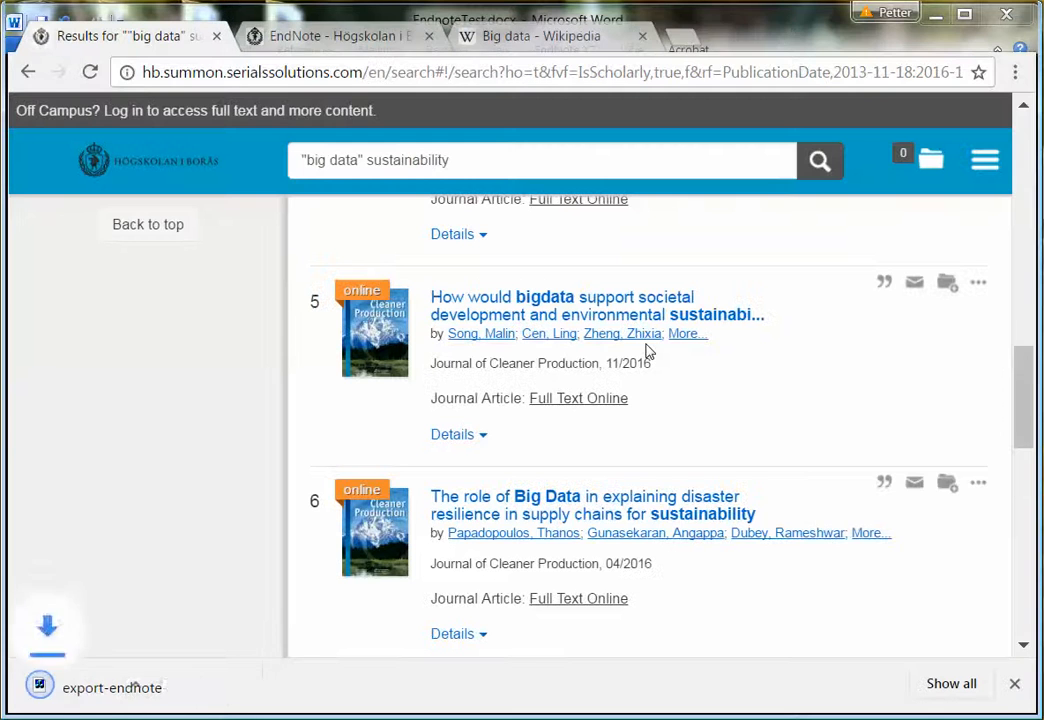
{"action": "left_click", "coordinate": [185, 690]}
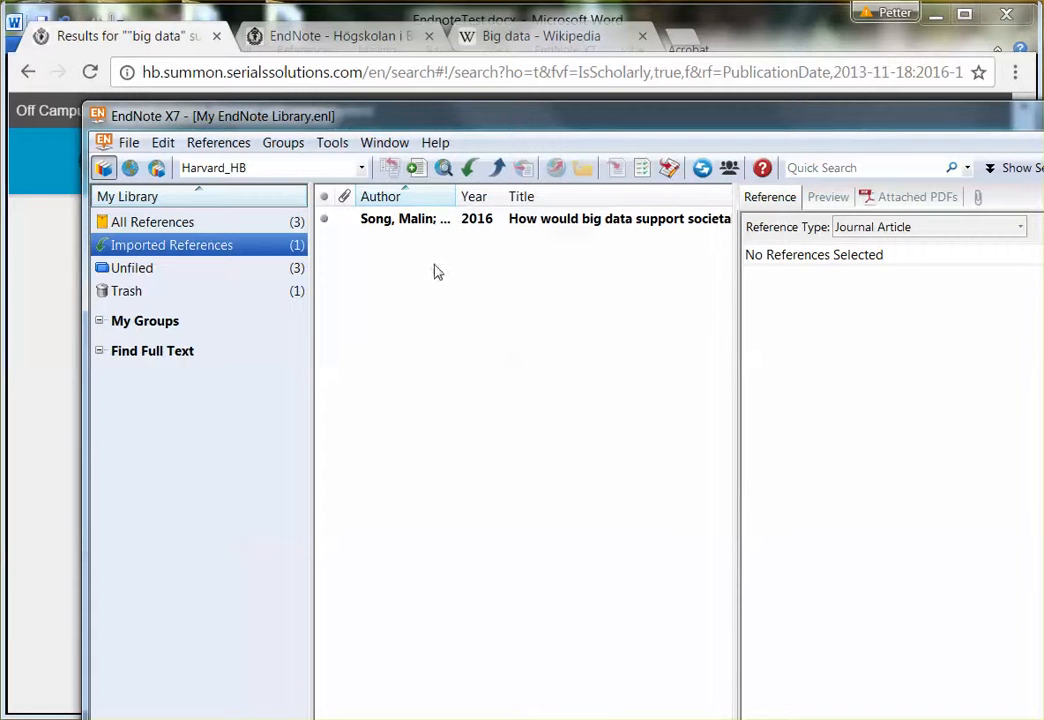
- Show all references in the EndNote library and look through the details of each entry
{"action": "left_click", "coordinate": [177, 224]}
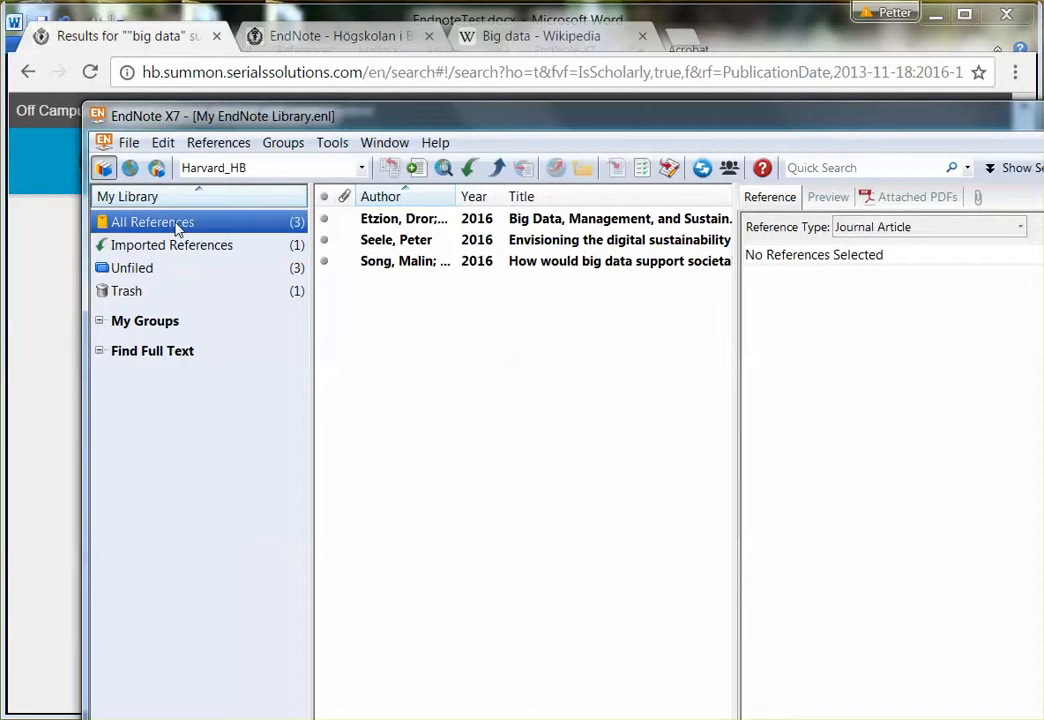
{"action": "left_click", "coordinate": [559, 366]}
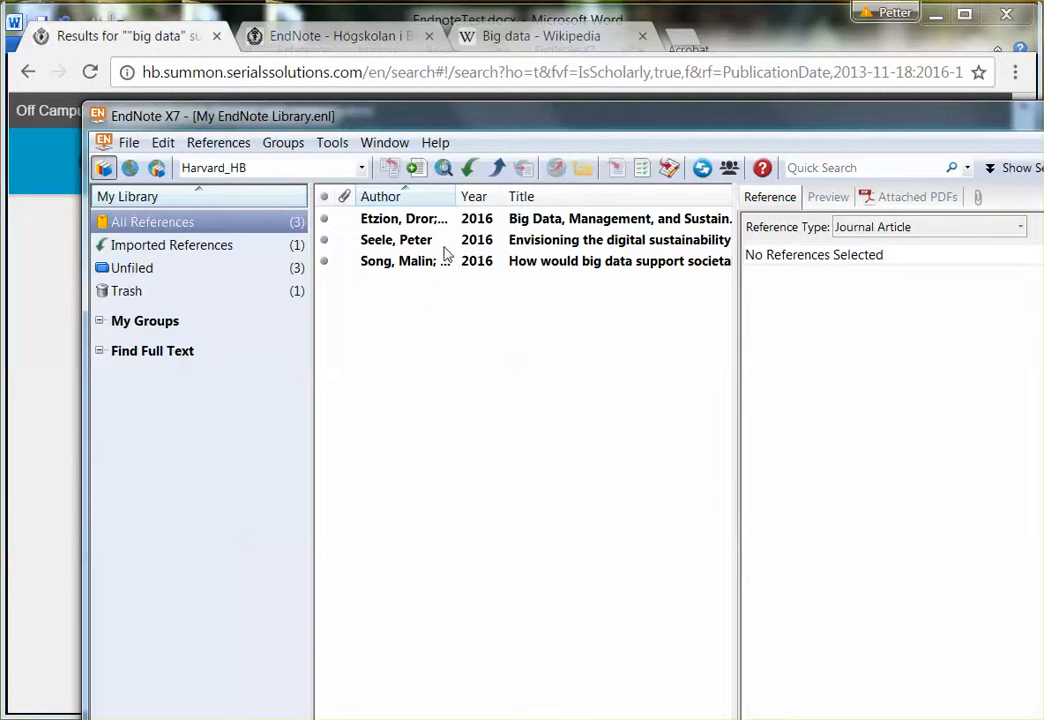
{"action": "left_click", "coordinate": [534, 228]}
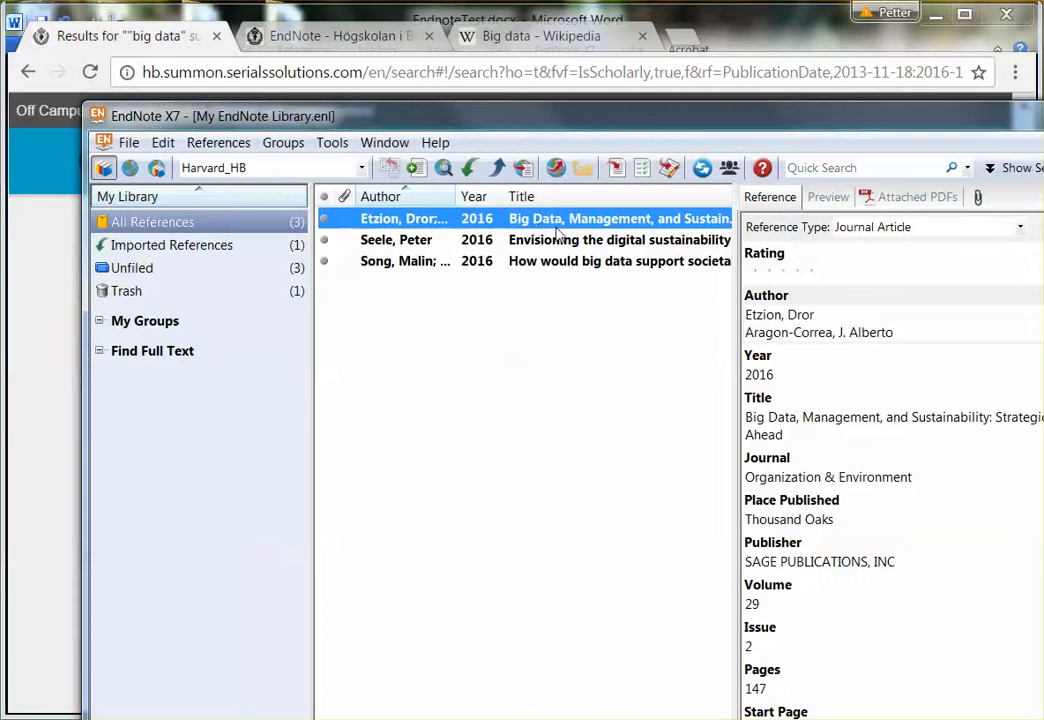
{"action": "left_click", "coordinate": [592, 242]}
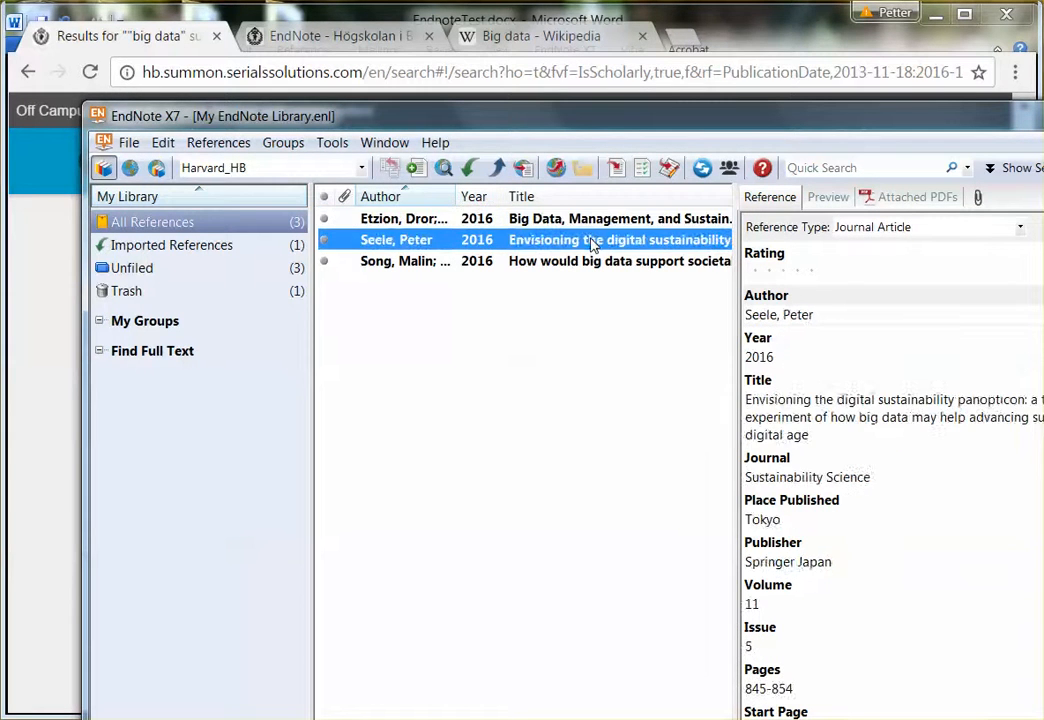
{"action": "left_click", "coordinate": [592, 261]}
{"action": "left_click", "coordinate": [592, 243]}
{"action": "left_click", "coordinate": [590, 220]}
- Examine the bibliographic fields, keywords, abstract and URL of the digital sustainability panopticon reference, and view the societal development reference
{"action": "left_click", "coordinate": [590, 242]}
{"action": "scroll", "coordinate": [890, 470], "scroll_direction": "down", "scroll_amount": 15}
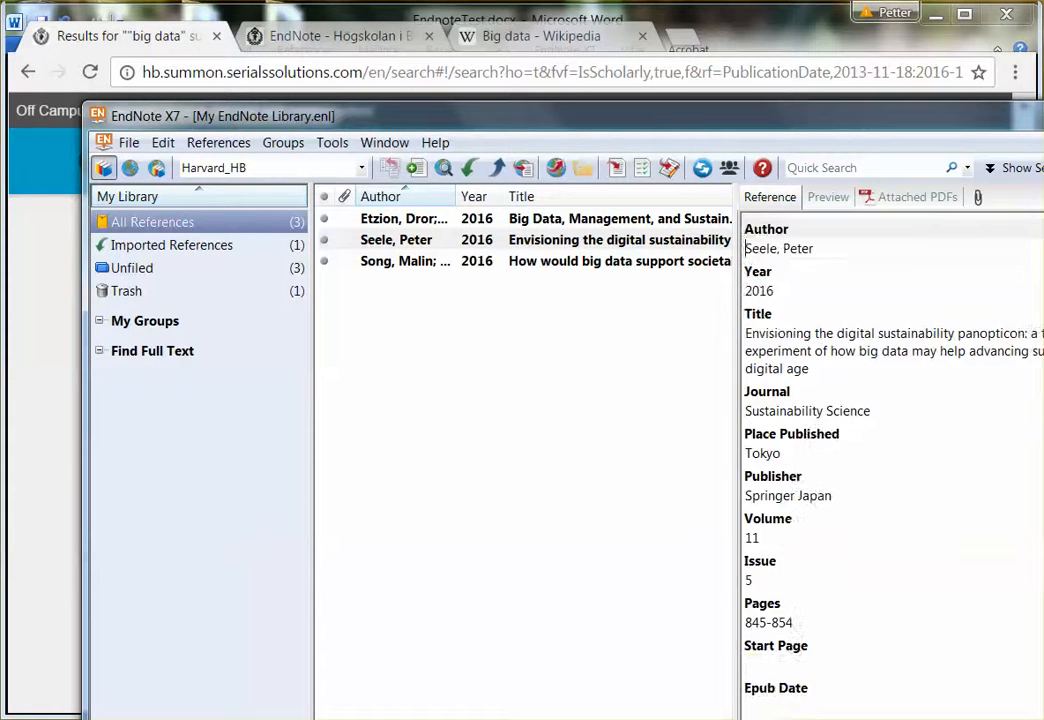
{"action": "scroll", "coordinate": [890, 470], "scroll_direction": "down", "scroll_amount": 20}
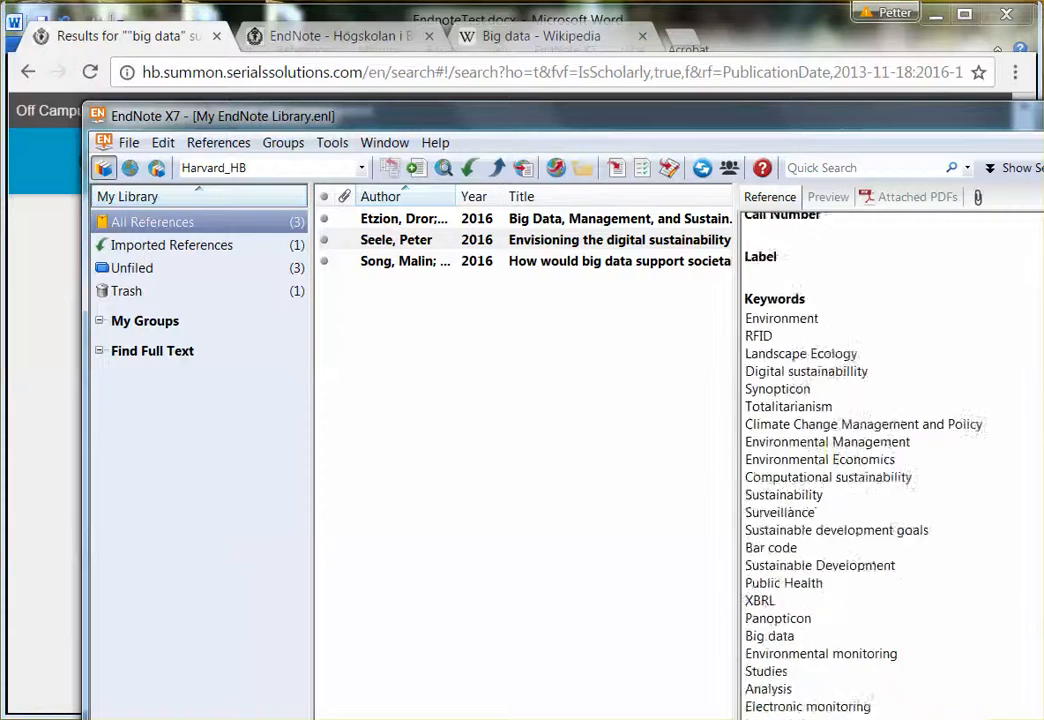
{"action": "scroll", "coordinate": [890, 470], "scroll_direction": "up", "scroll_amount": 6}
{"action": "scroll", "coordinate": [890, 470], "scroll_direction": "up", "scroll_amount": 1}
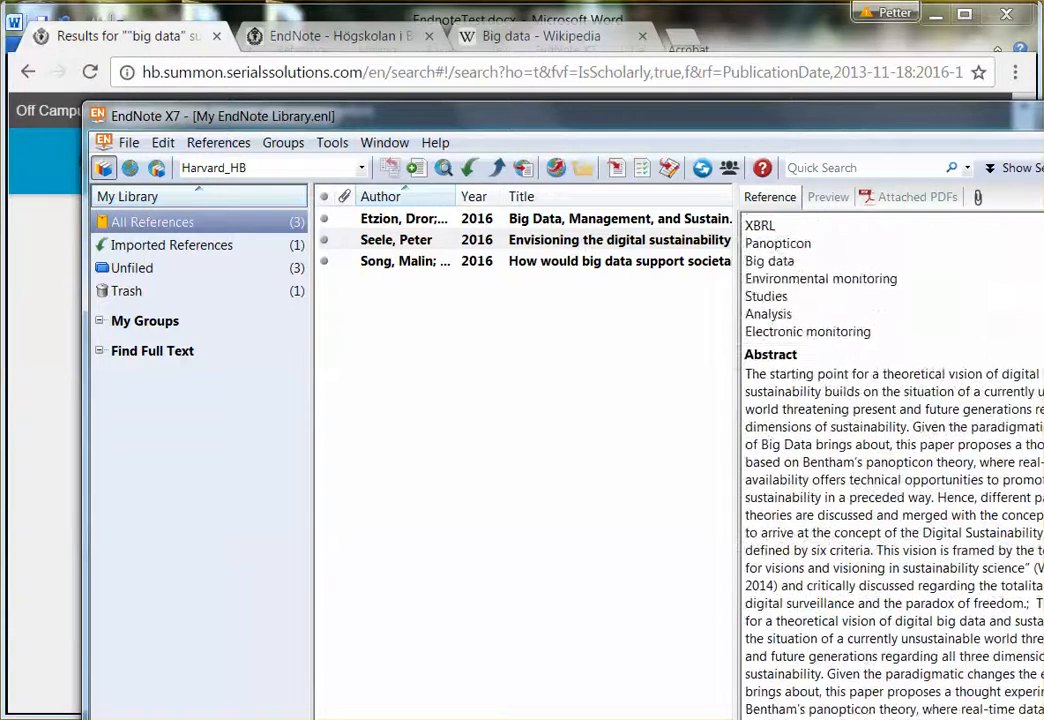
{"action": "scroll", "coordinate": [890, 470], "scroll_direction": "down", "scroll_amount": 15}
{"action": "scroll", "coordinate": [890, 470], "scroll_direction": "down", "scroll_amount": 8}
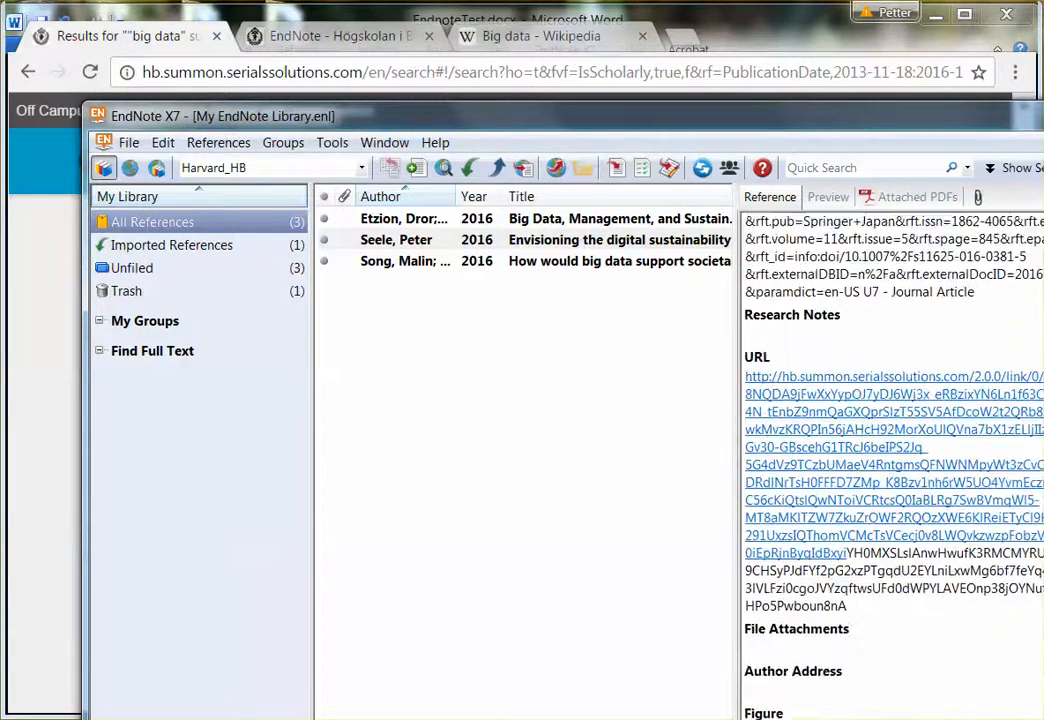
{"action": "scroll", "coordinate": [890, 470], "scroll_direction": "up", "scroll_amount": 14}
{"action": "scroll", "coordinate": [890, 470], "scroll_direction": "up", "scroll_amount": 10}
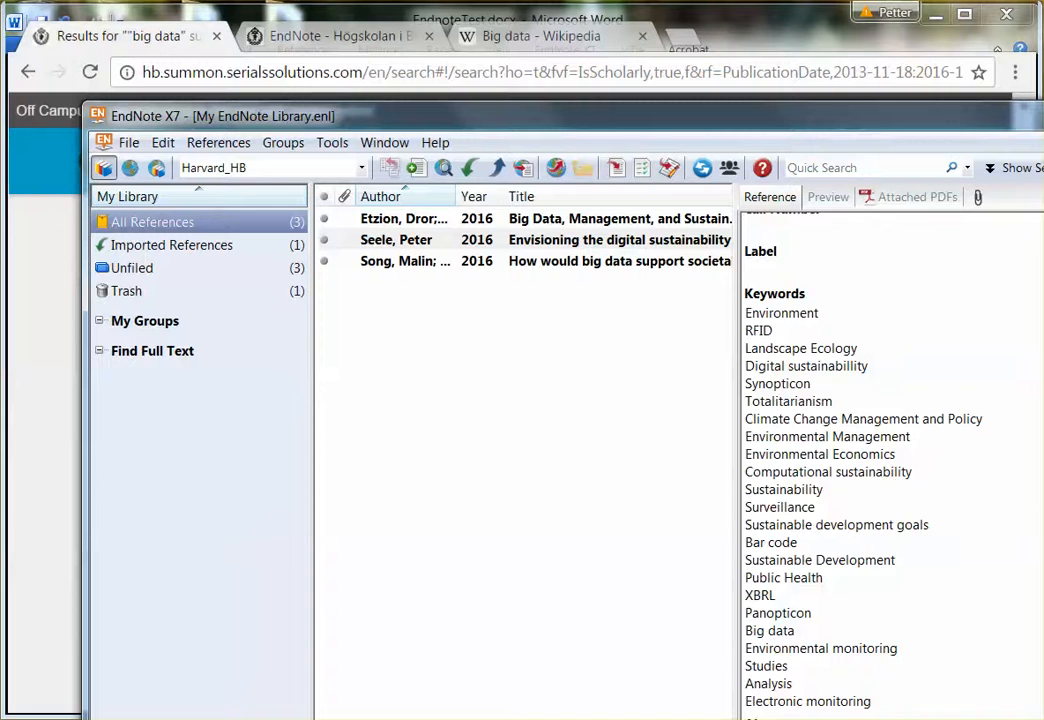
{"action": "left_click", "coordinate": [535, 262]}
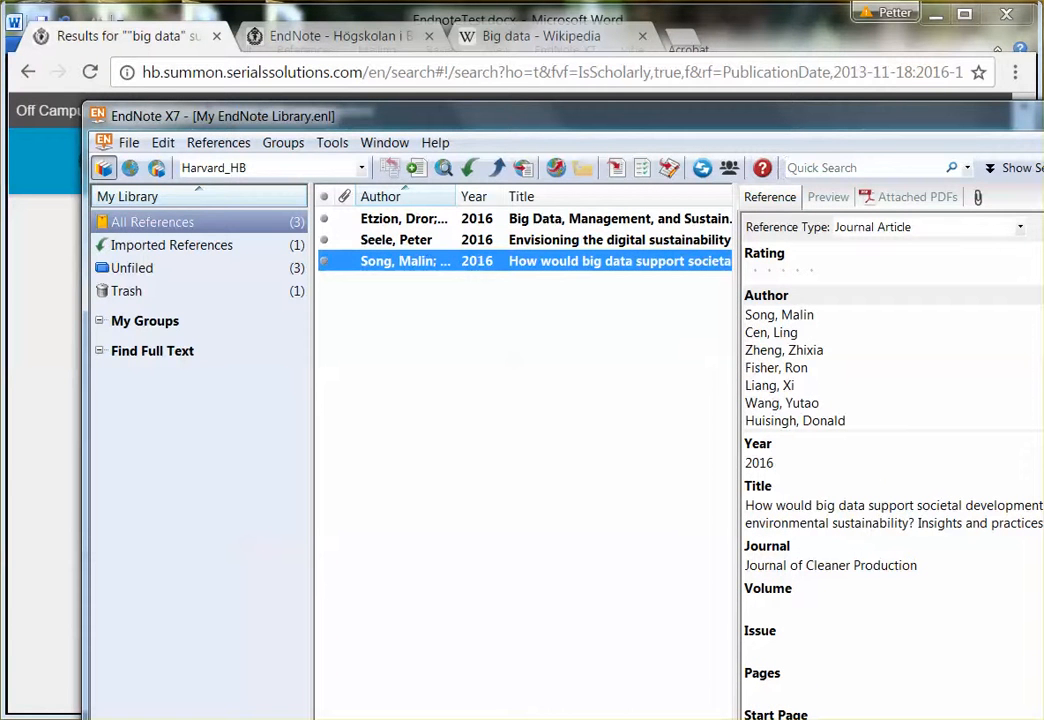
- Switch to EndnoteTest.docx in Word and add a new paragraph reading "Some authours claim that big data is really, really big ."
{"action": "key", "text": "alt+Tab"}
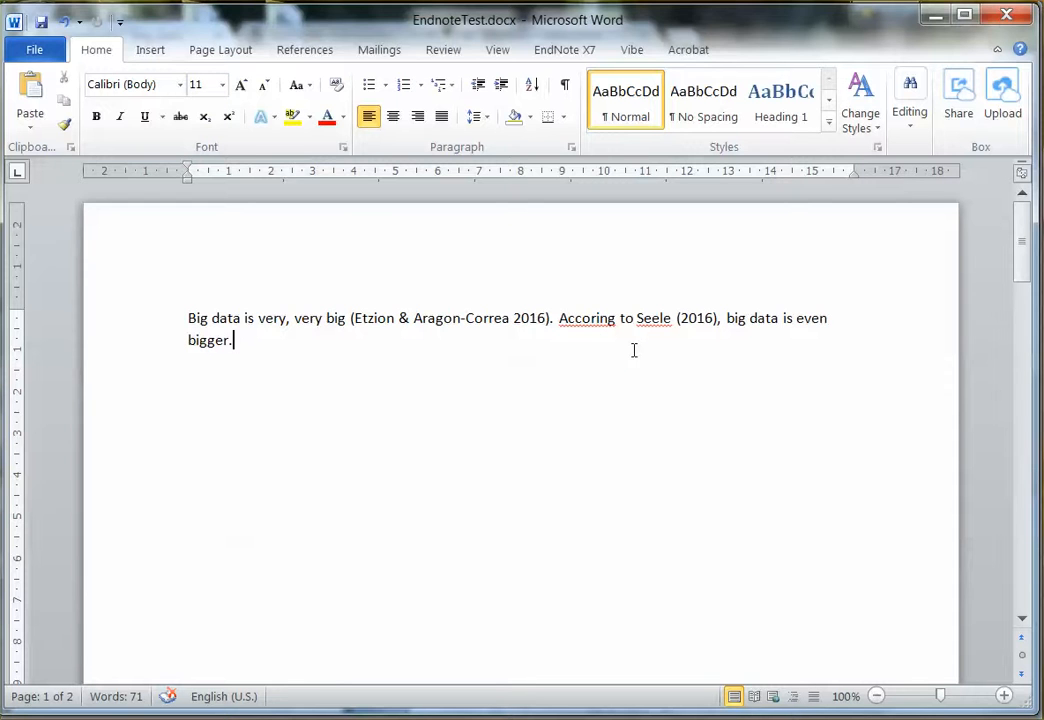
{"action": "key", "text": "Return"}
{"action": "type", "text": "Some authours "}
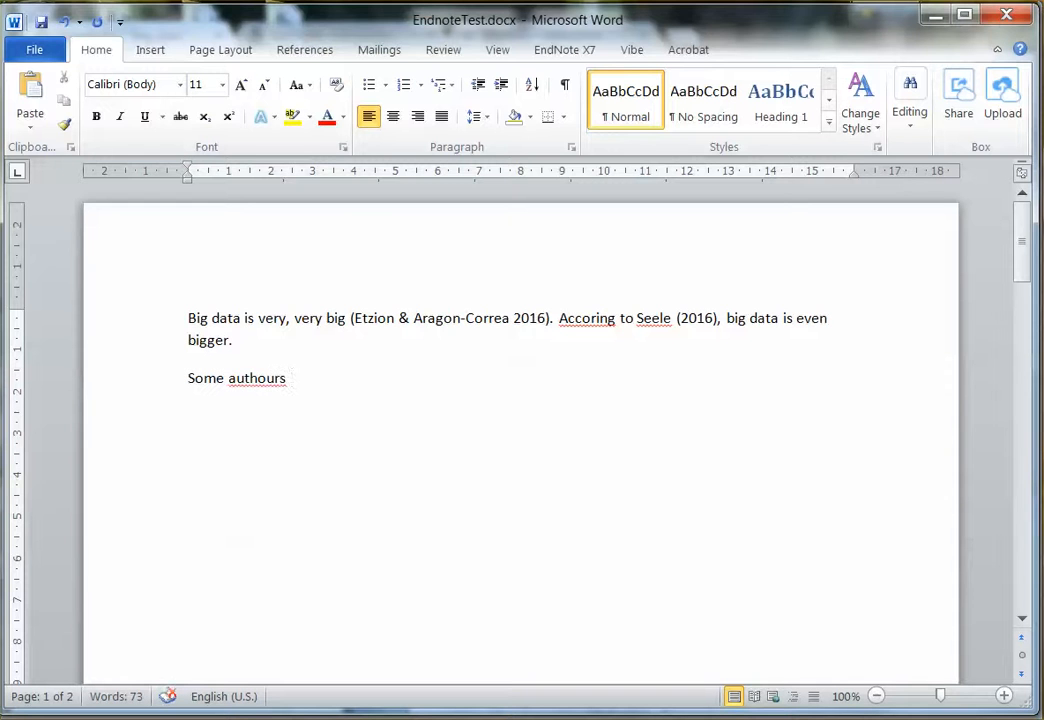
{"action": "type", "text": "claim that big"}
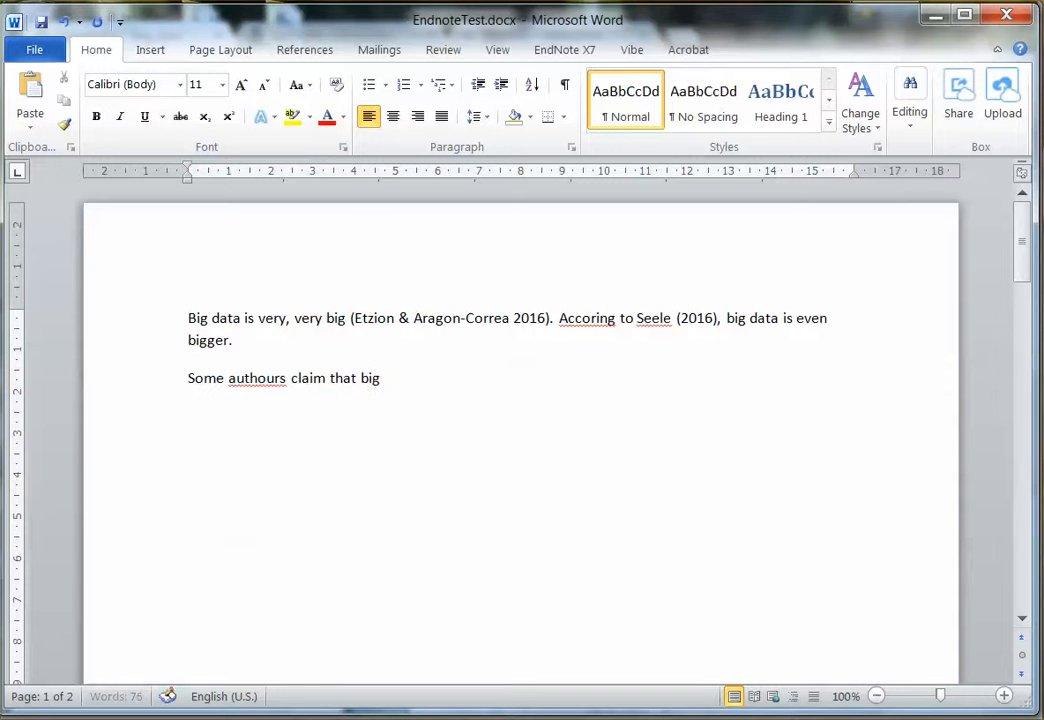
{"action": "type", "text": " data is r"}
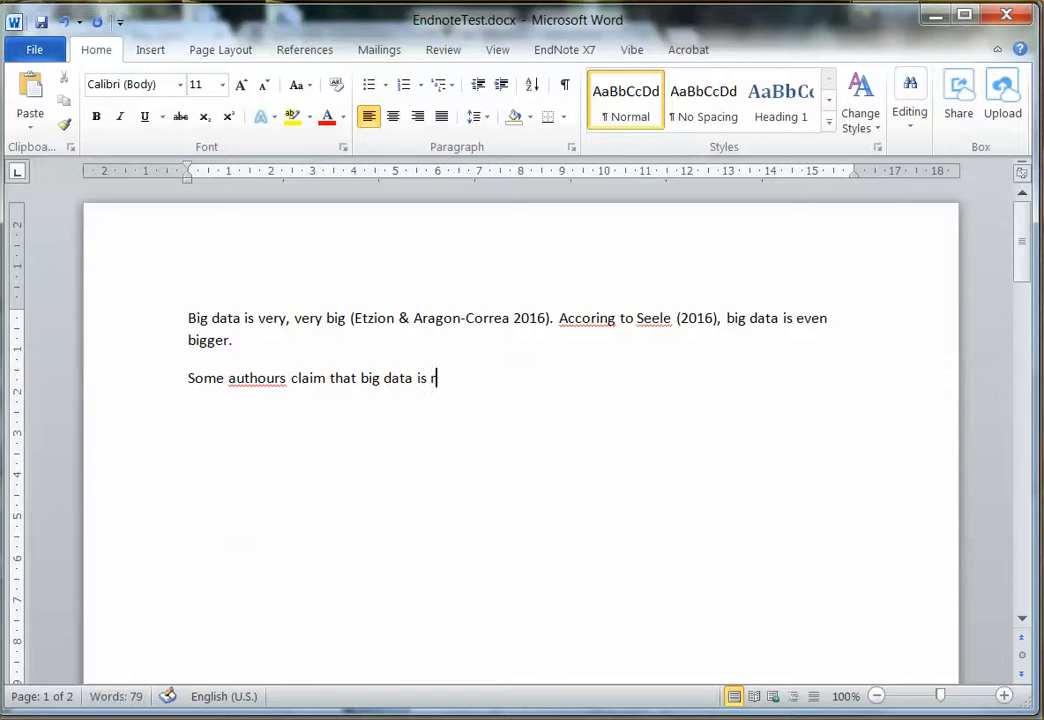
{"action": "type", "text": "eally, reall"}
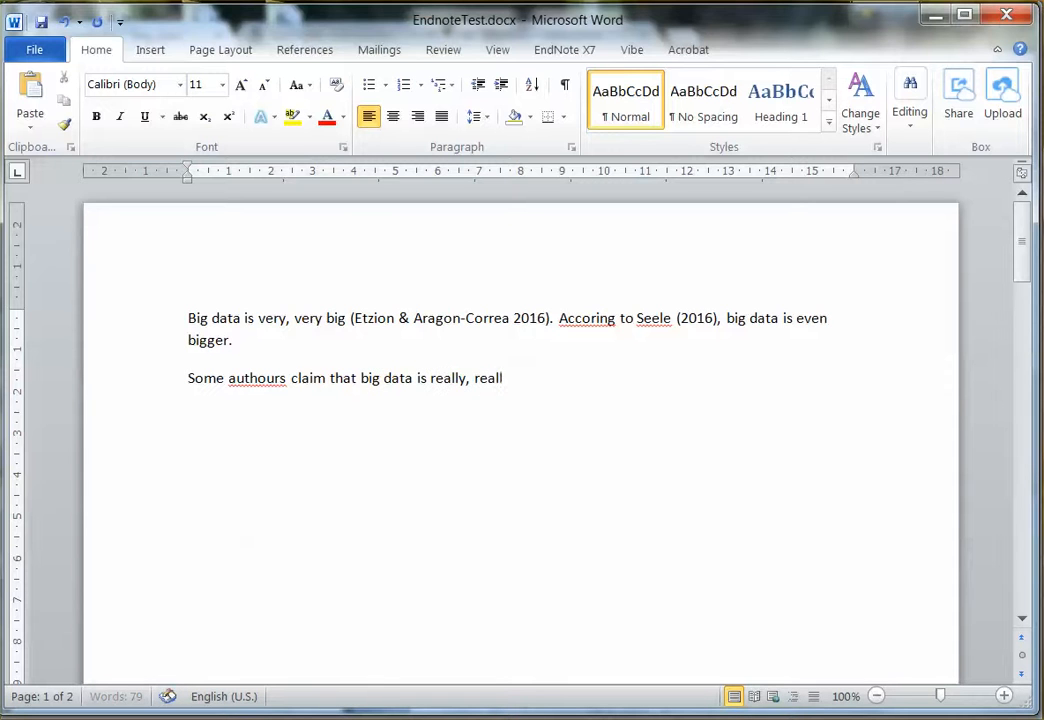
{"action": "type", "text": "y big."}
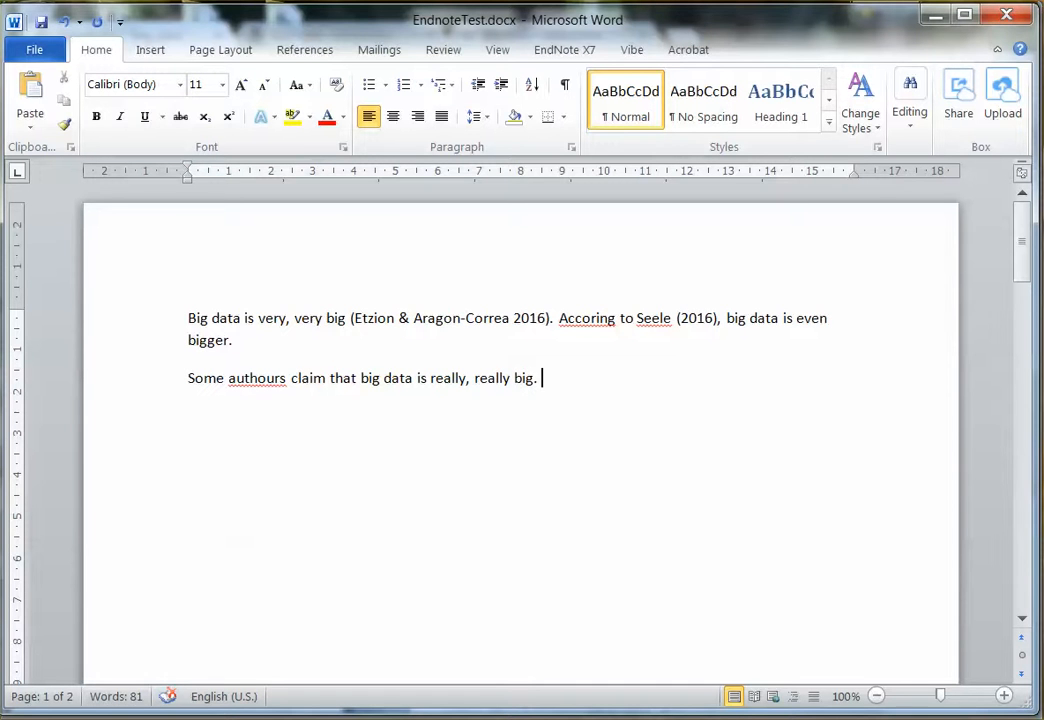
{"action": "key", "text": "BackSpace"}
{"action": "key", "text": "BackSpace"}
{"action": "type", "text": "."}
- Insert the EndNote citation for "How would big data support societal development" before the new sentence's final period
{"action": "key", "text": "Left"}
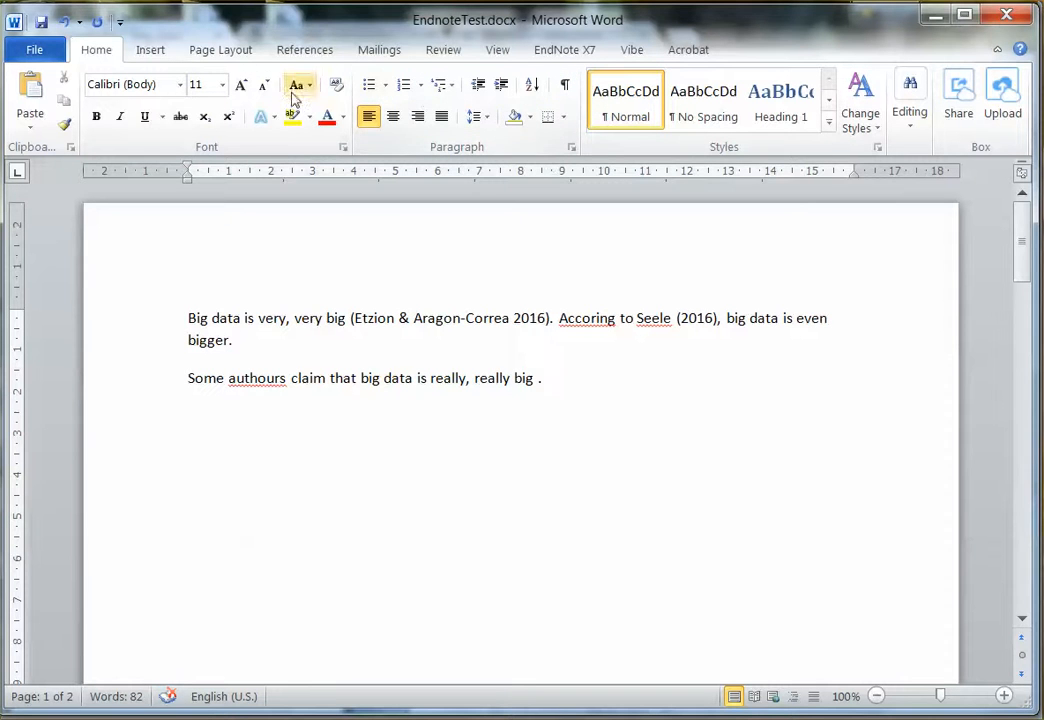
{"action": "left_click", "coordinate": [567, 56]}
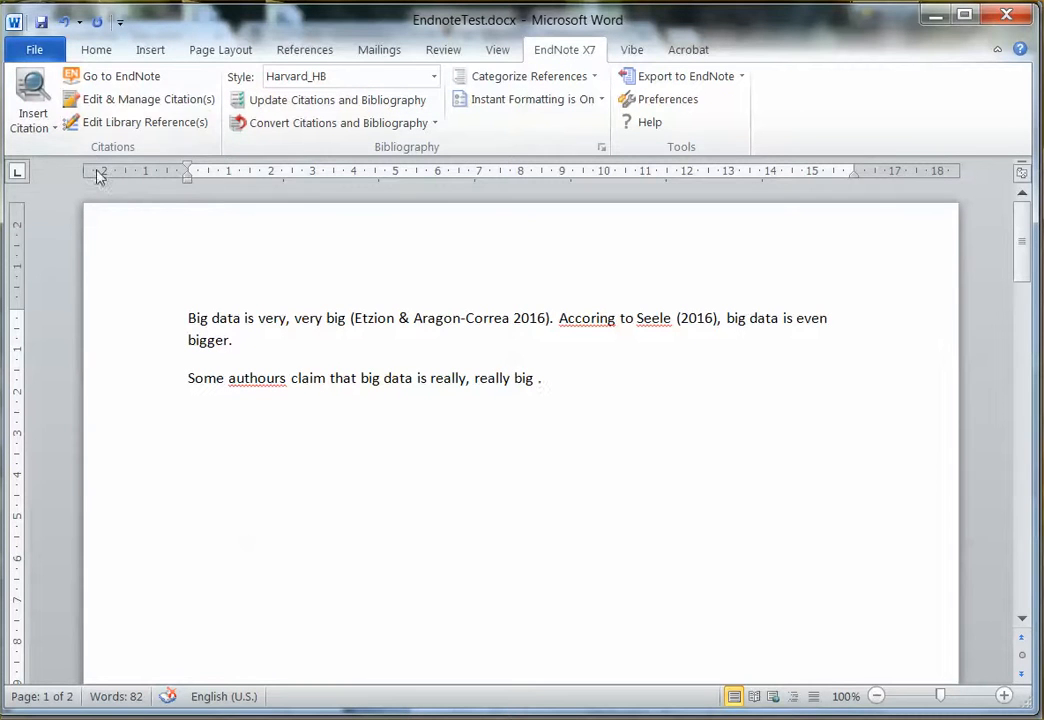
{"action": "left_click", "coordinate": [146, 82]}
{"action": "left_click", "coordinate": [42, 99]}
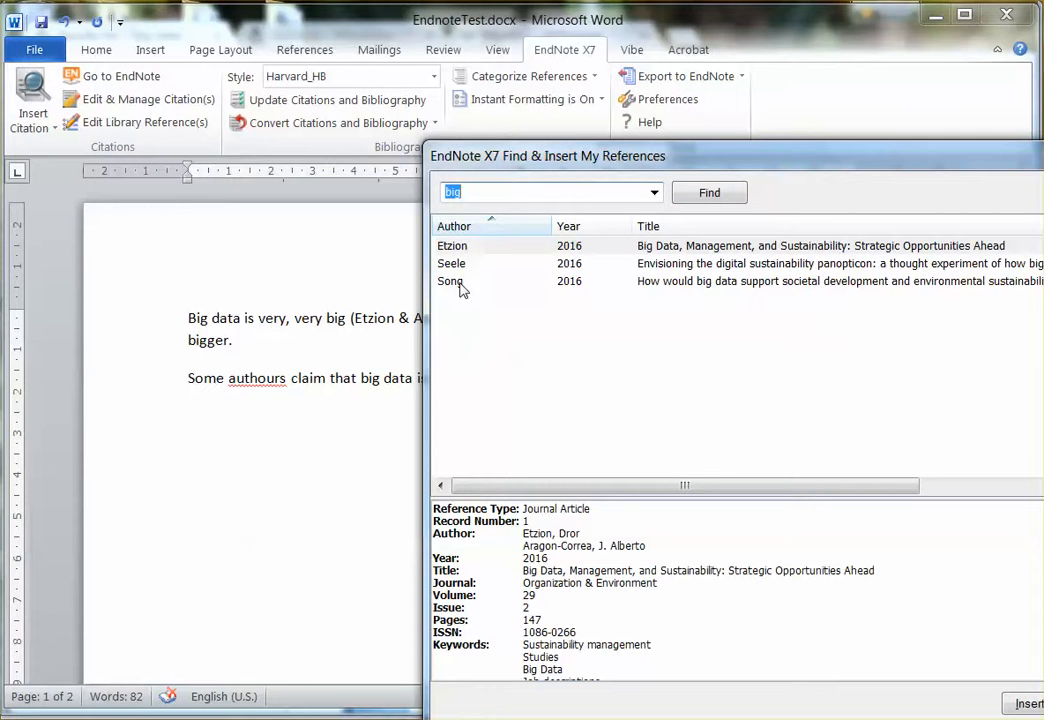
{"action": "double_click", "coordinate": [460, 283]}
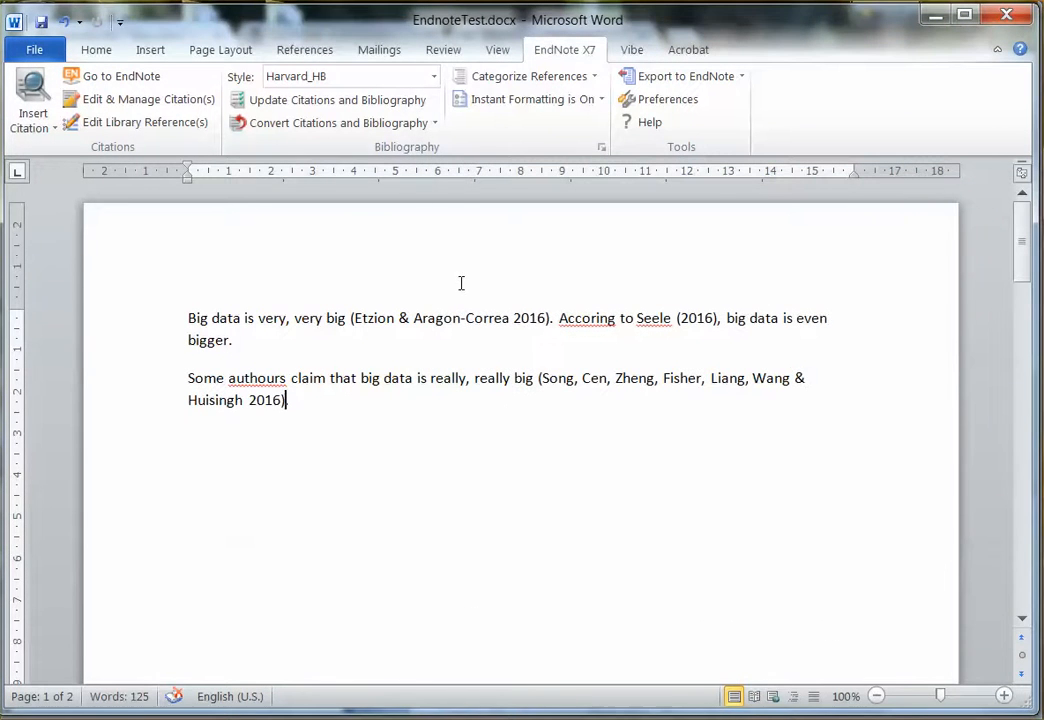
- Insert a second citation of the societal development article after the sentence and continue the text with "also claim that..."
{"action": "type", "text": "."}
{"action": "left_click", "coordinate": [42, 97]}
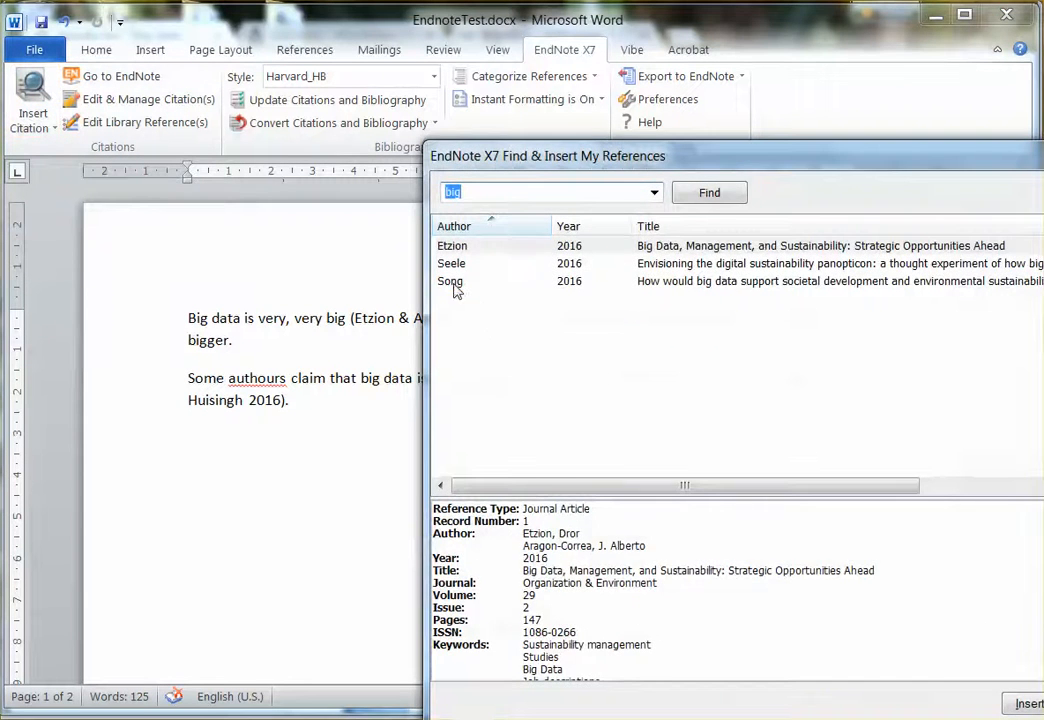
{"action": "double_click", "coordinate": [453, 284]}
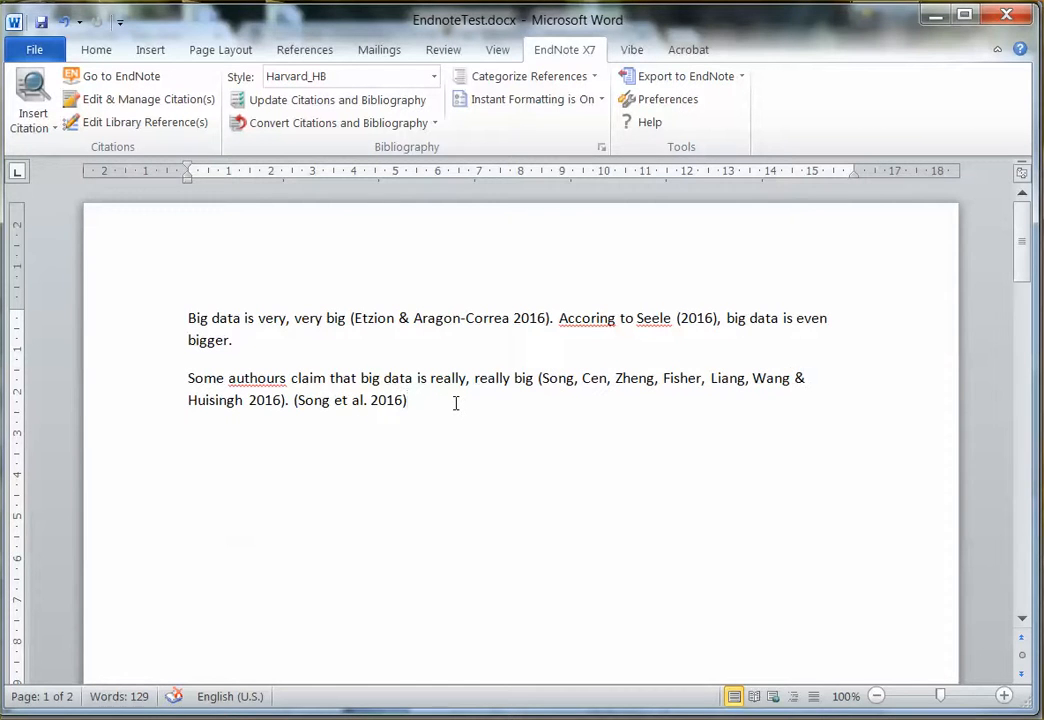
{"action": "type", "text": "also claim that"}
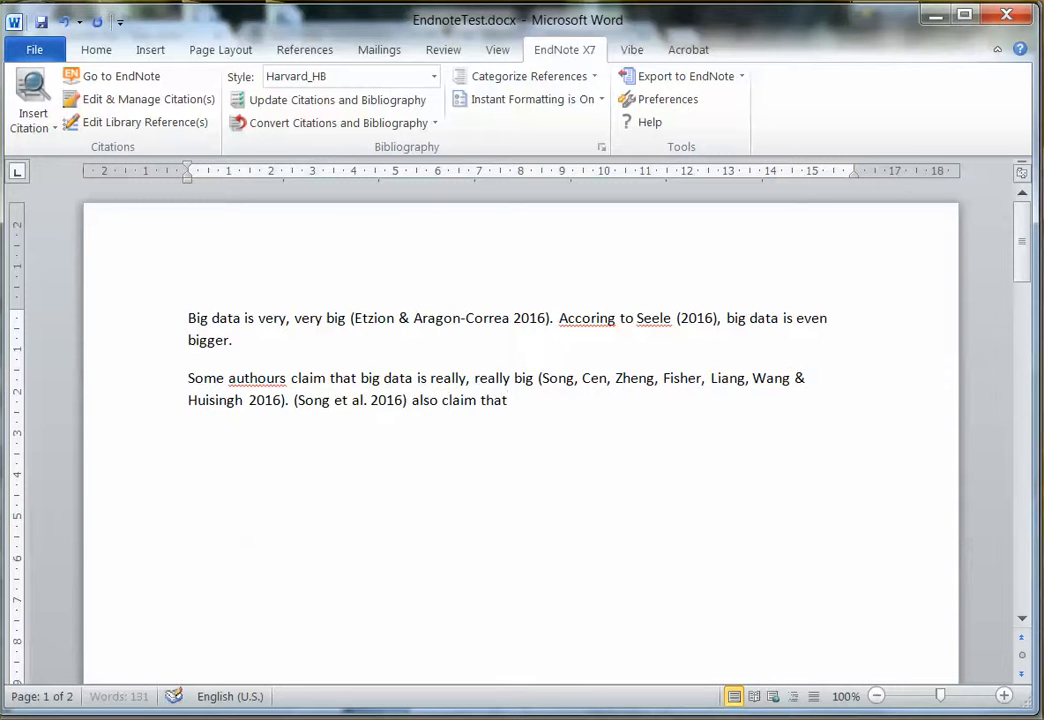
{"action": "type", "text": "..."}
- Write the first author's surname and "et al." in front of the second citation of the societal development article
{"action": "left_click", "coordinate": [291, 400]}
{"action": "type", "text": "Song "}
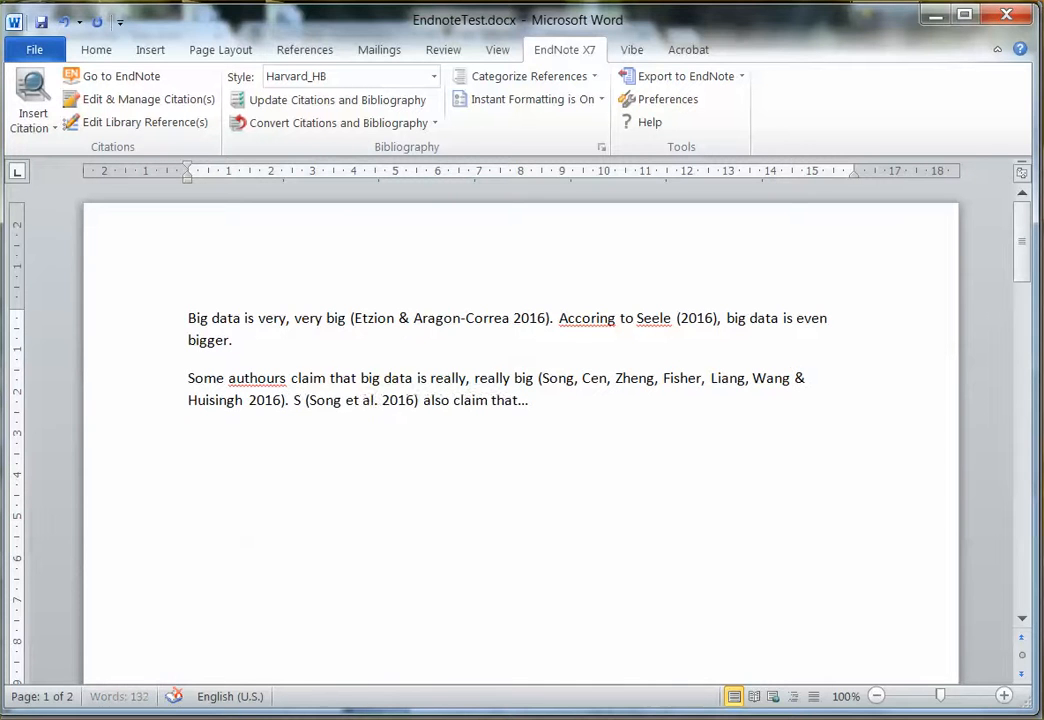
{"action": "type", "text": "et al."}
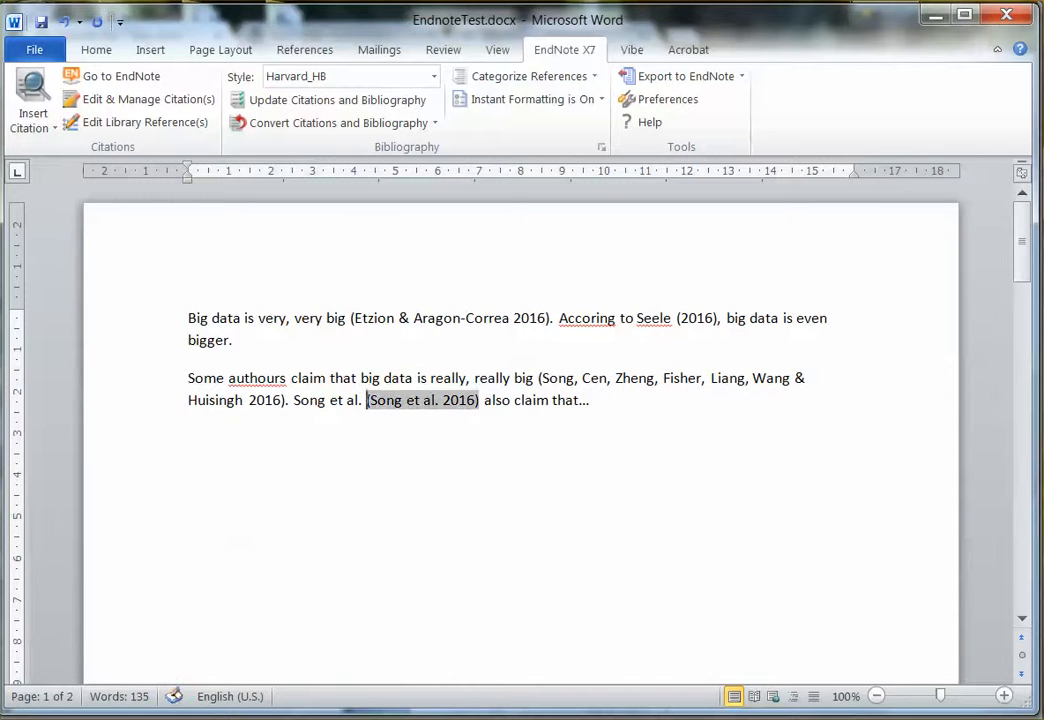
- Exclude the author from the second citation of the societal development article, the one before "also claim that..."
{"action": "left_click", "coordinate": [373, 450]}
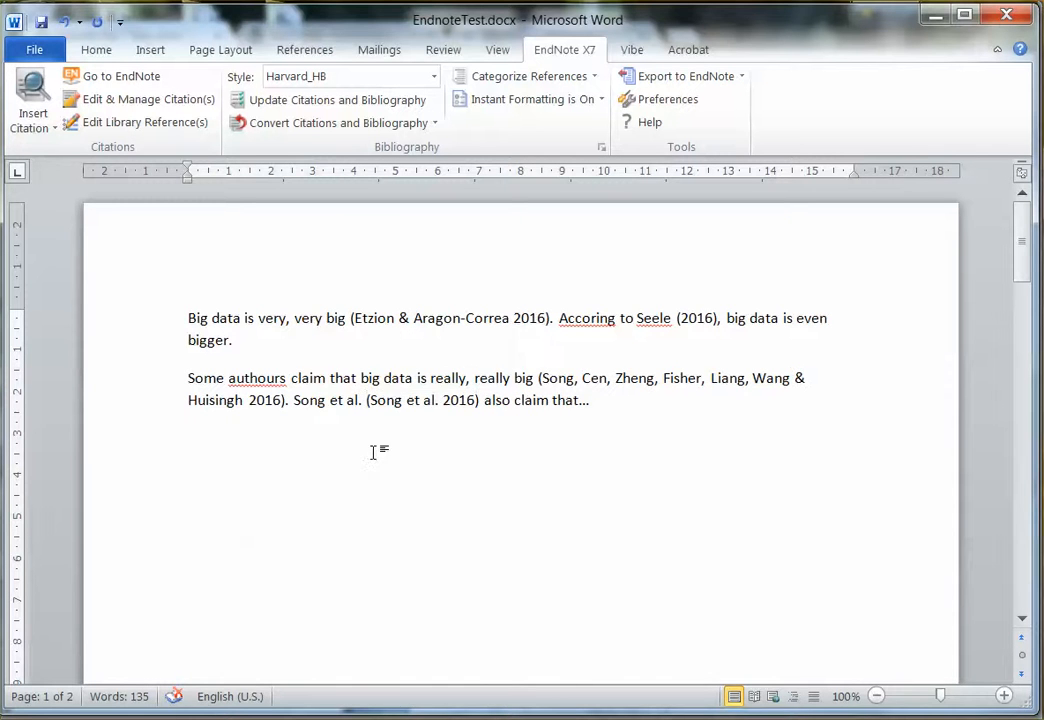
{"action": "right_click", "coordinate": [424, 398]}
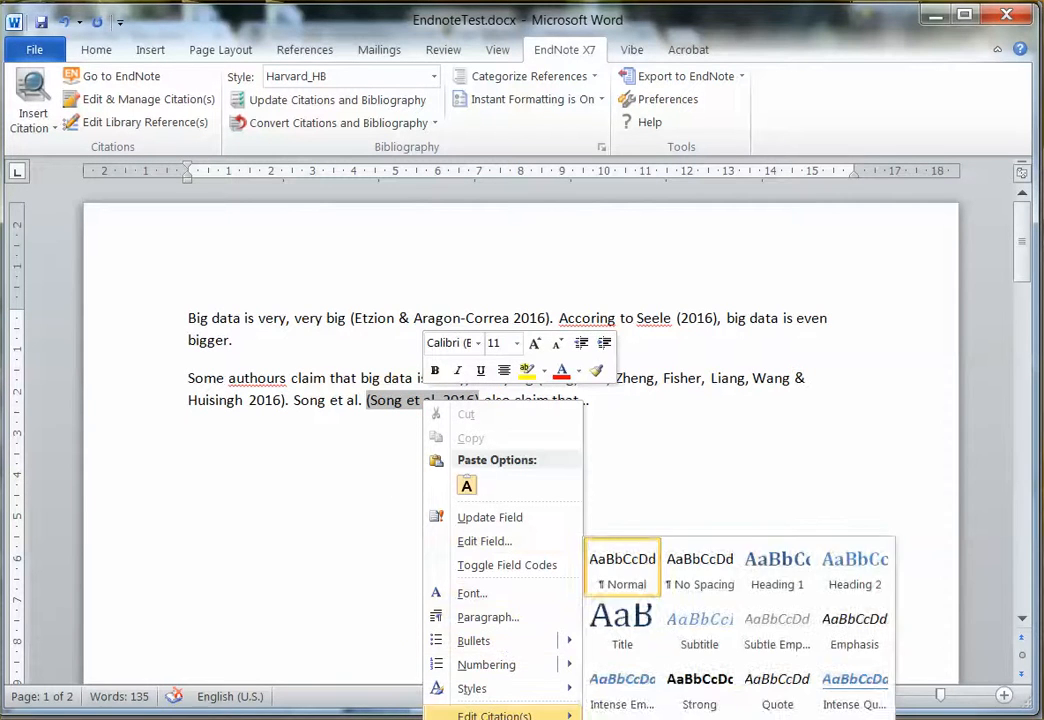
{"action": "mouse_move", "coordinate": [494, 715]}
{"action": "left_click", "coordinate": [1014, 249]}
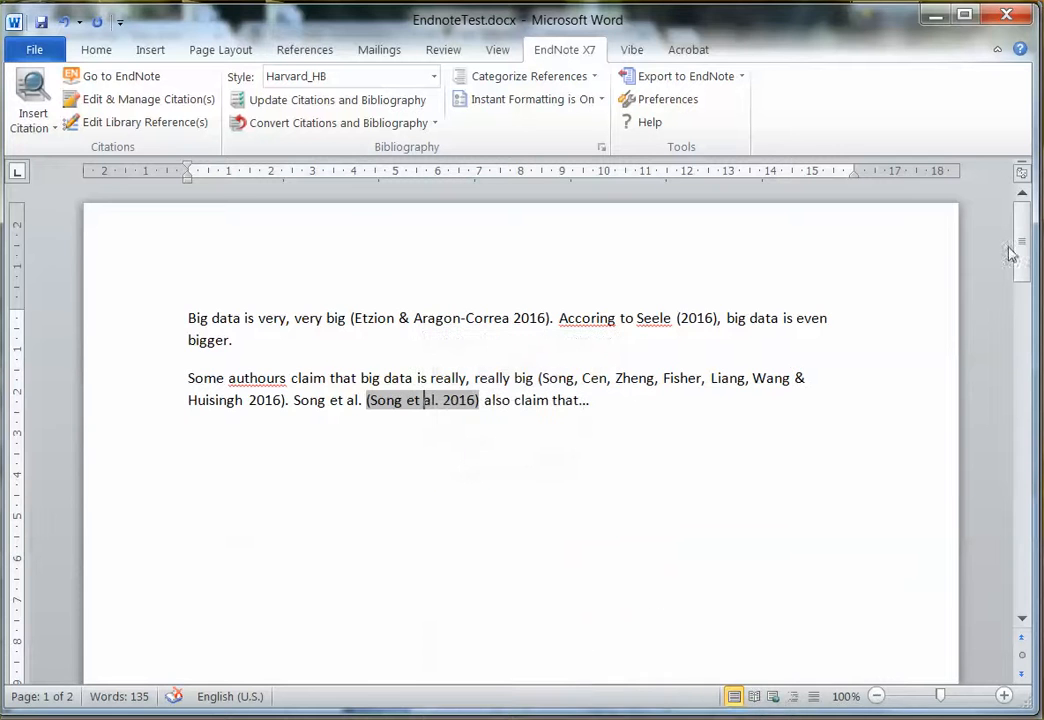
{"action": "left_click_drag", "start_coordinate": [1020, 240], "coordinate": [1018, 275]}
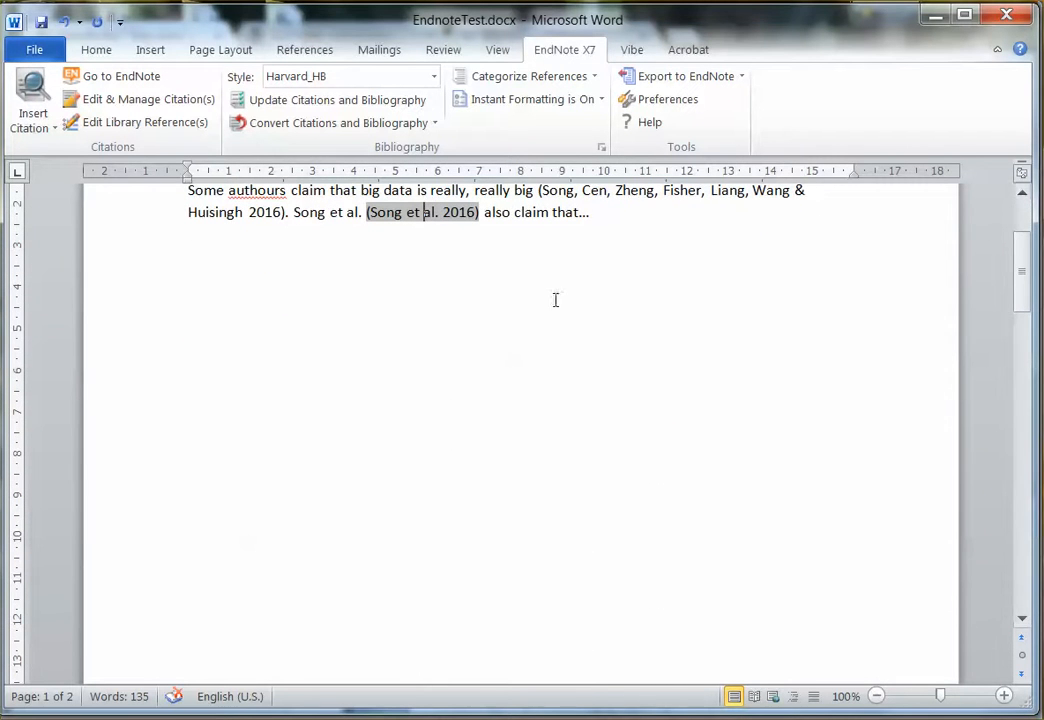
{"action": "right_click", "coordinate": [433, 213]}
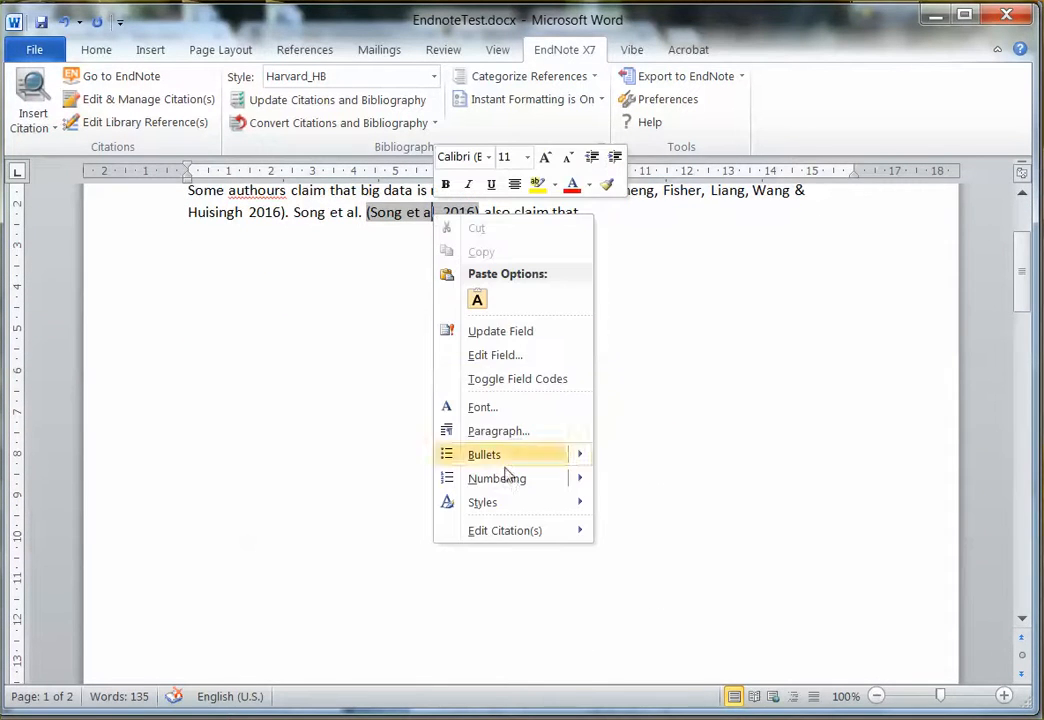
{"action": "mouse_move", "coordinate": [527, 533]}
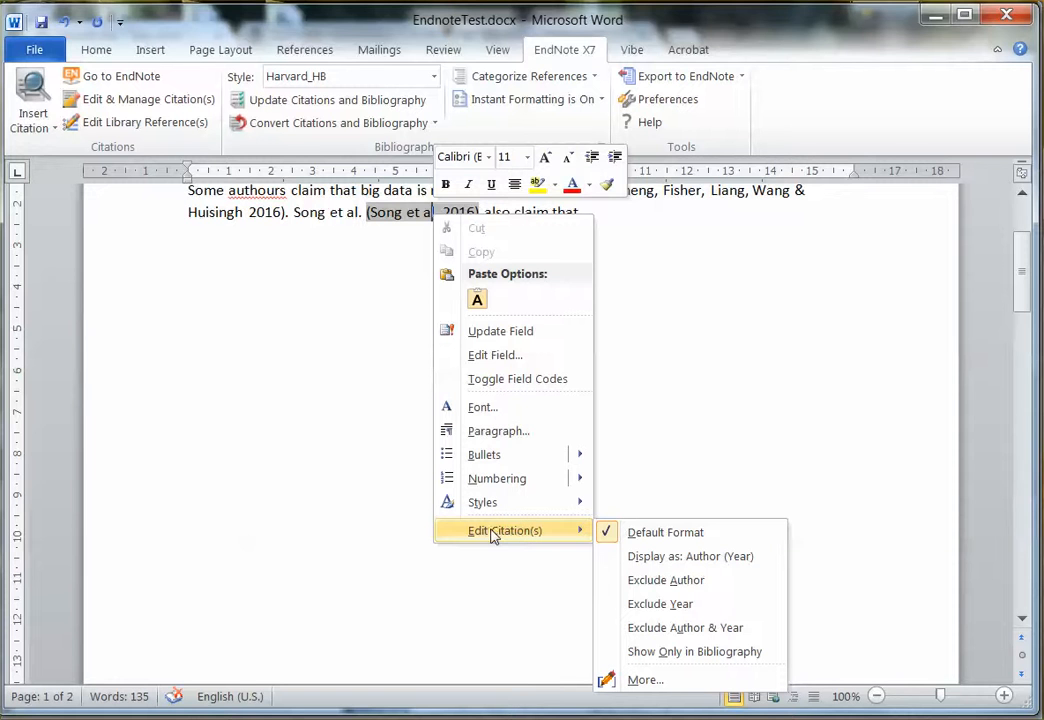
{"action": "left_click", "coordinate": [679, 588]}
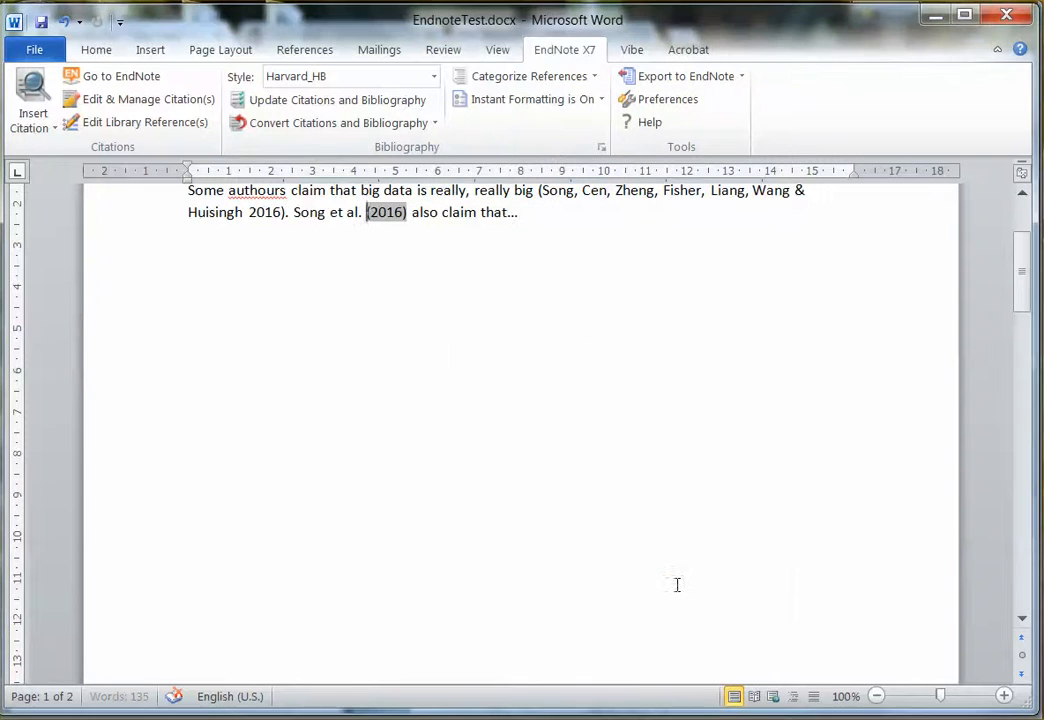
{"action": "left_click", "coordinate": [449, 268]}
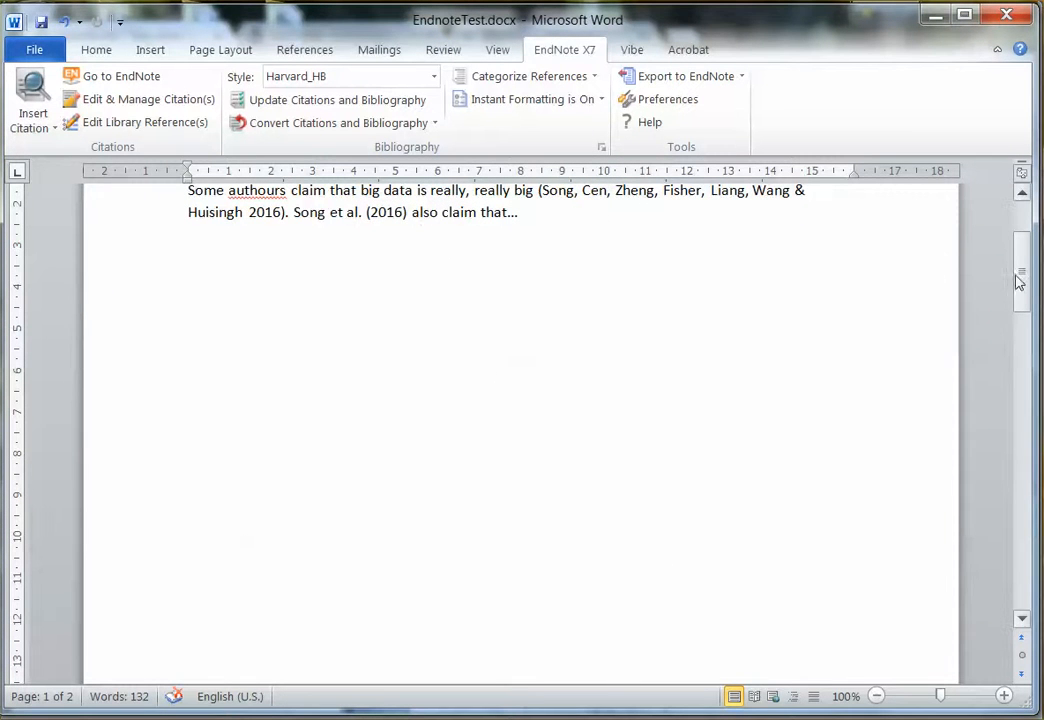
- Examine the reference list at the end of the document, including the DOI of the Sustainability Science article
{"action": "left_click_drag", "start_coordinate": [1019, 275], "coordinate": [1025, 472]}
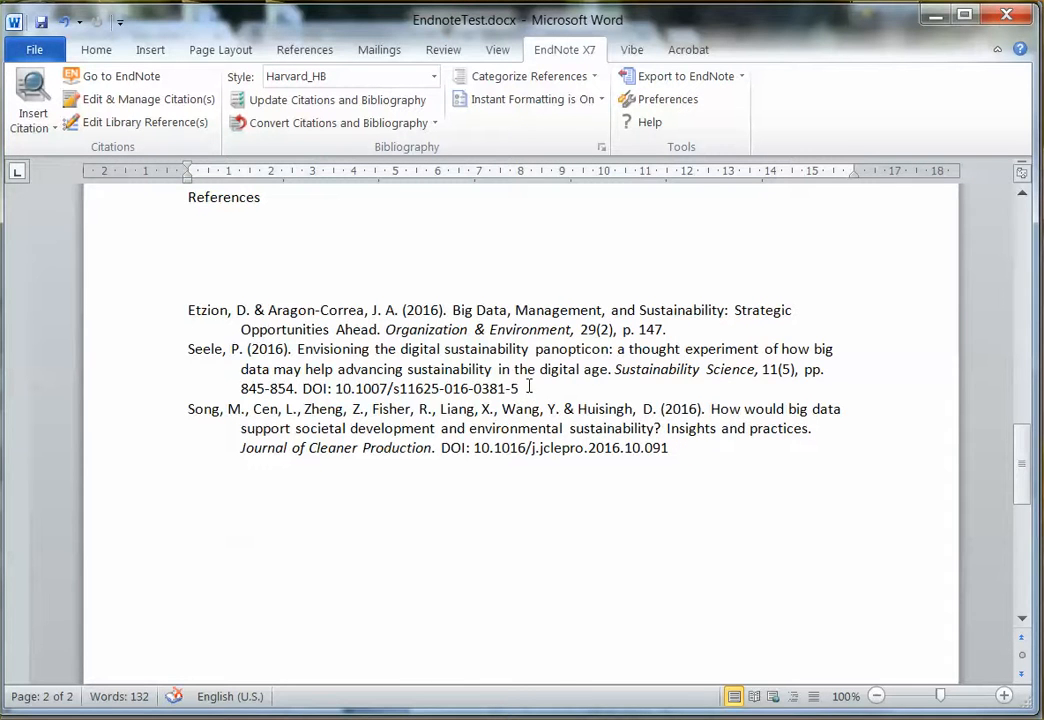
{"action": "left_click_drag", "start_coordinate": [529, 387], "coordinate": [313, 392]}
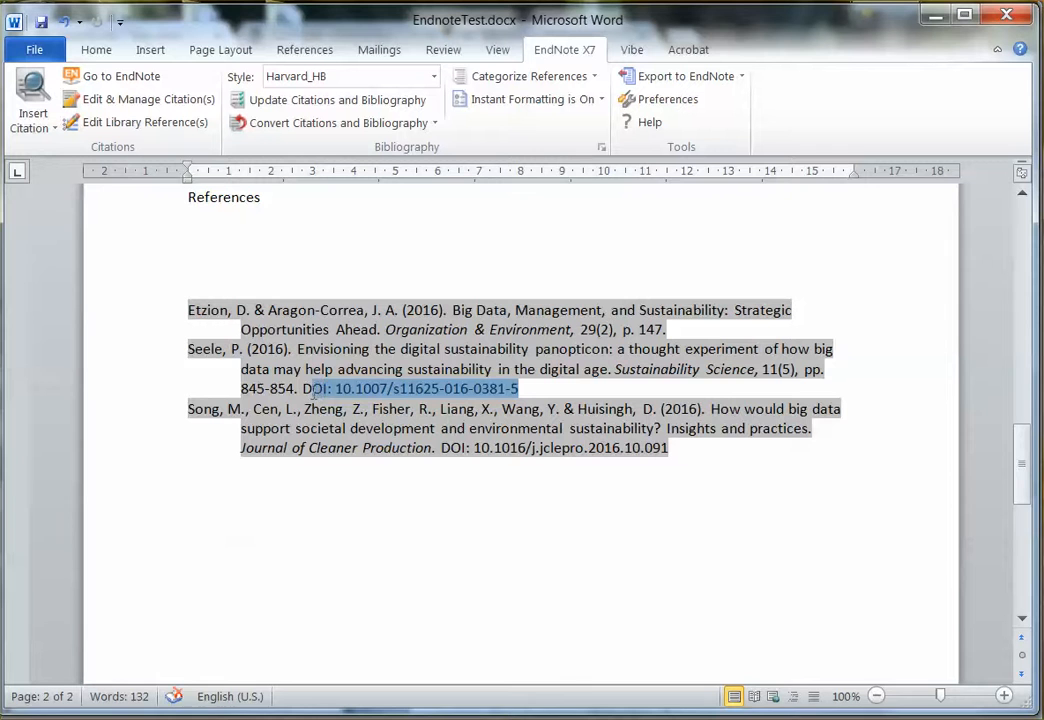
{"action": "left_click", "coordinate": [320, 390]}
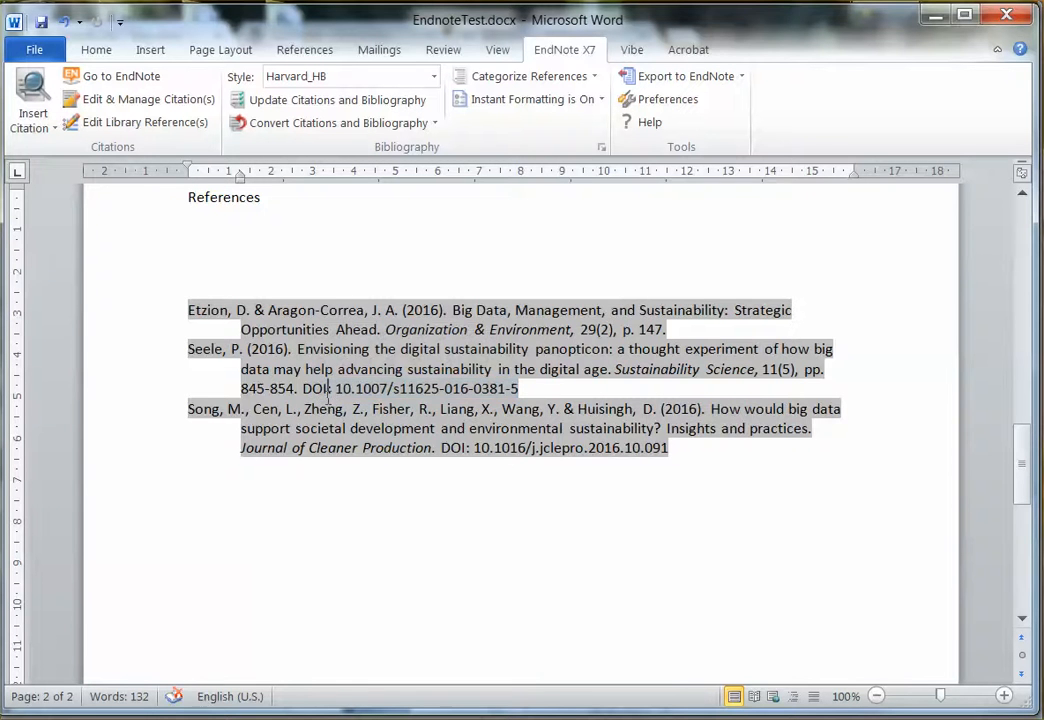
{"action": "left_click", "coordinate": [716, 486]}
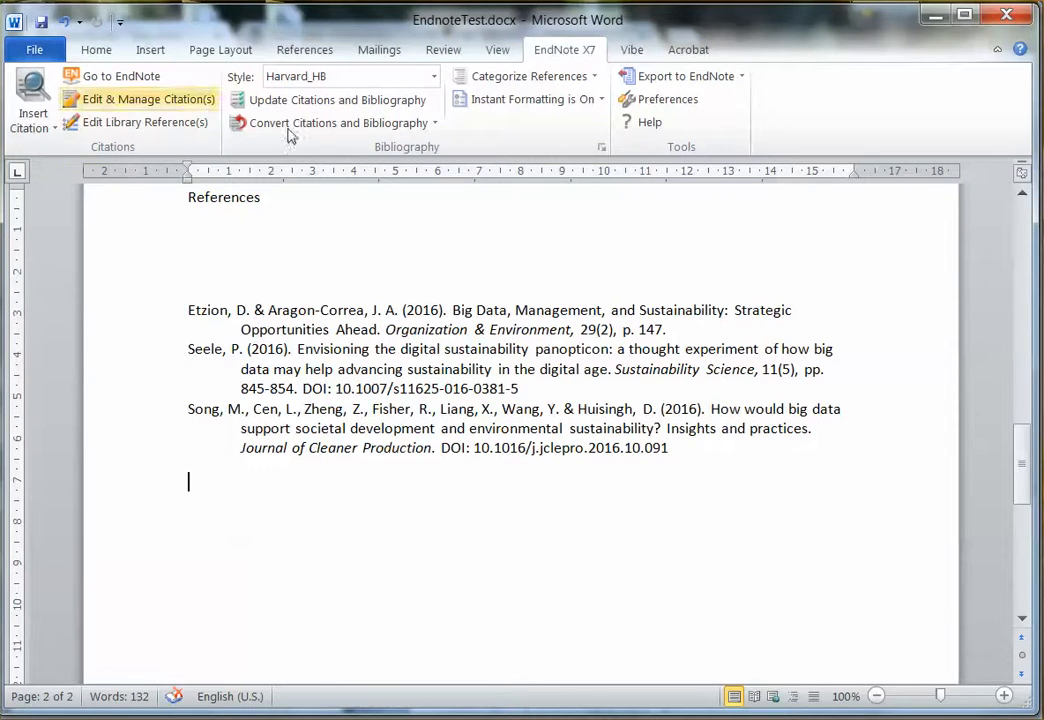
{"action": "left_click", "coordinate": [496, 252]}
{"action": "left_click_drag", "start_coordinate": [1018, 447], "coordinate": [998, 233]}
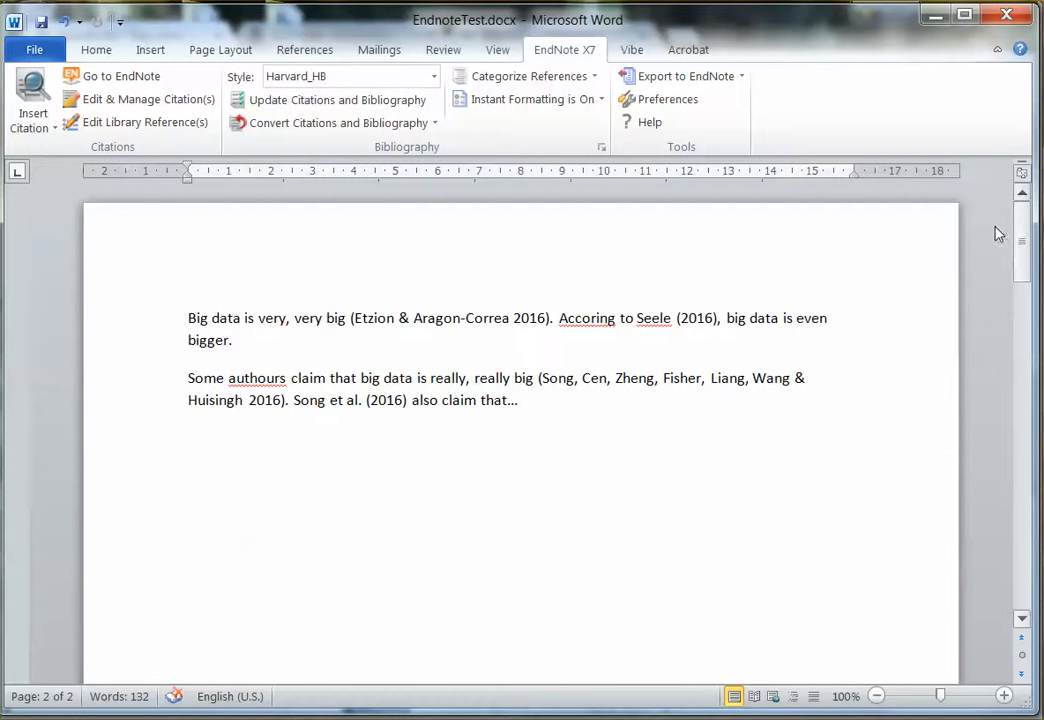
{"action": "left_click", "coordinate": [526, 398]}
{"action": "left_click_drag", "start_coordinate": [529, 396], "coordinate": [508, 363]}
{"action": "left_click", "coordinate": [543, 408]}
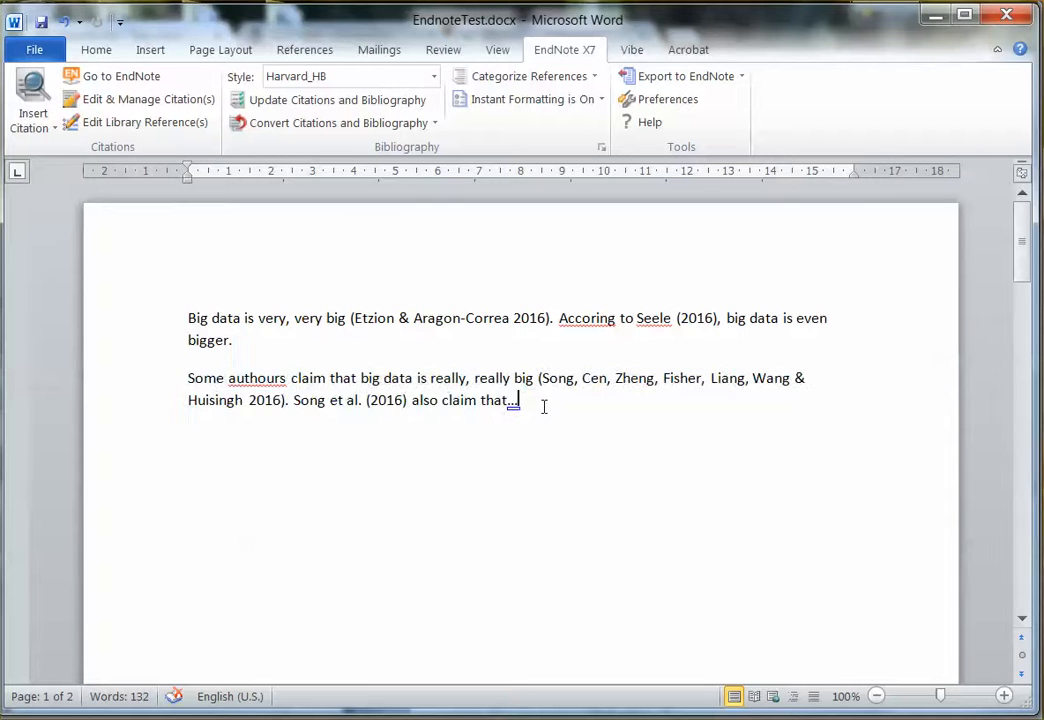
{"action": "left_click_drag", "start_coordinate": [1016, 252], "coordinate": [1018, 217]}
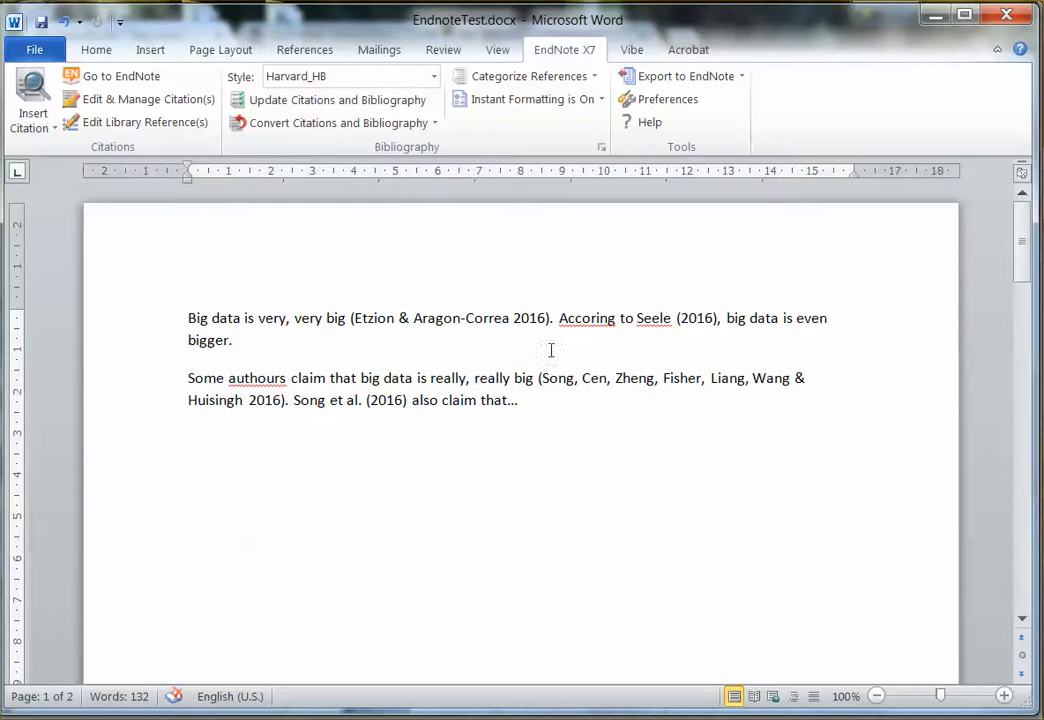
- Correct the misspelled words "Accoring" to "According" and "authours" to "authors" using the spelling suggestions
{"action": "right_click", "coordinate": [604, 318]}
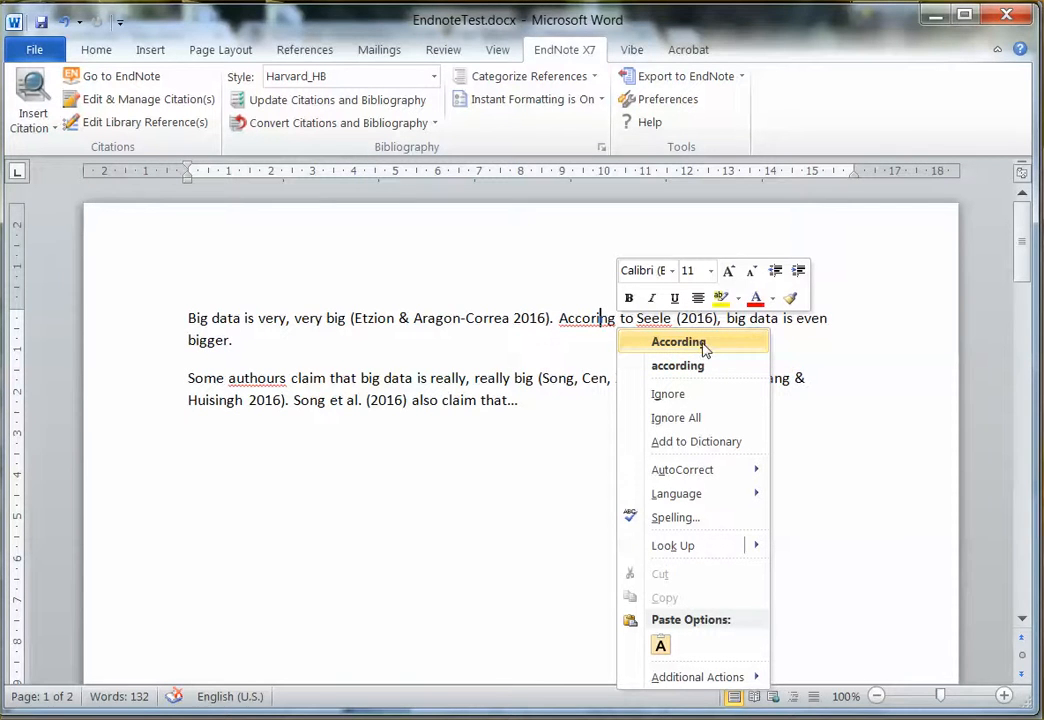
{"action": "left_click", "coordinate": [600, 332]}
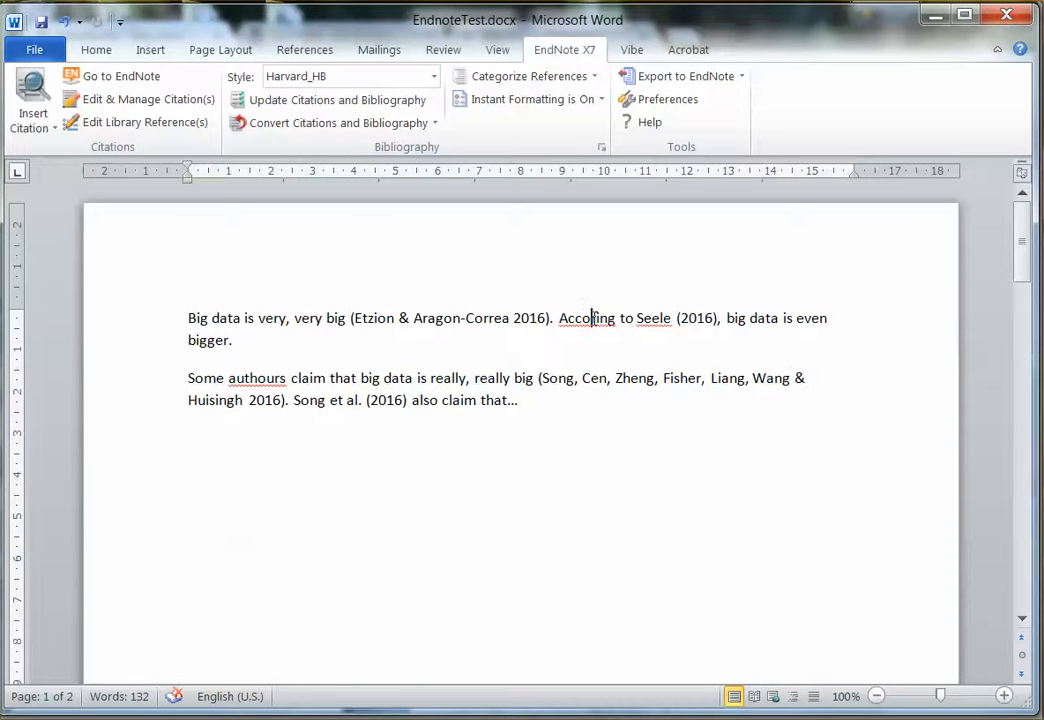
{"action": "left_click", "coordinate": [592, 318]}
{"action": "right_click", "coordinate": [592, 318]}
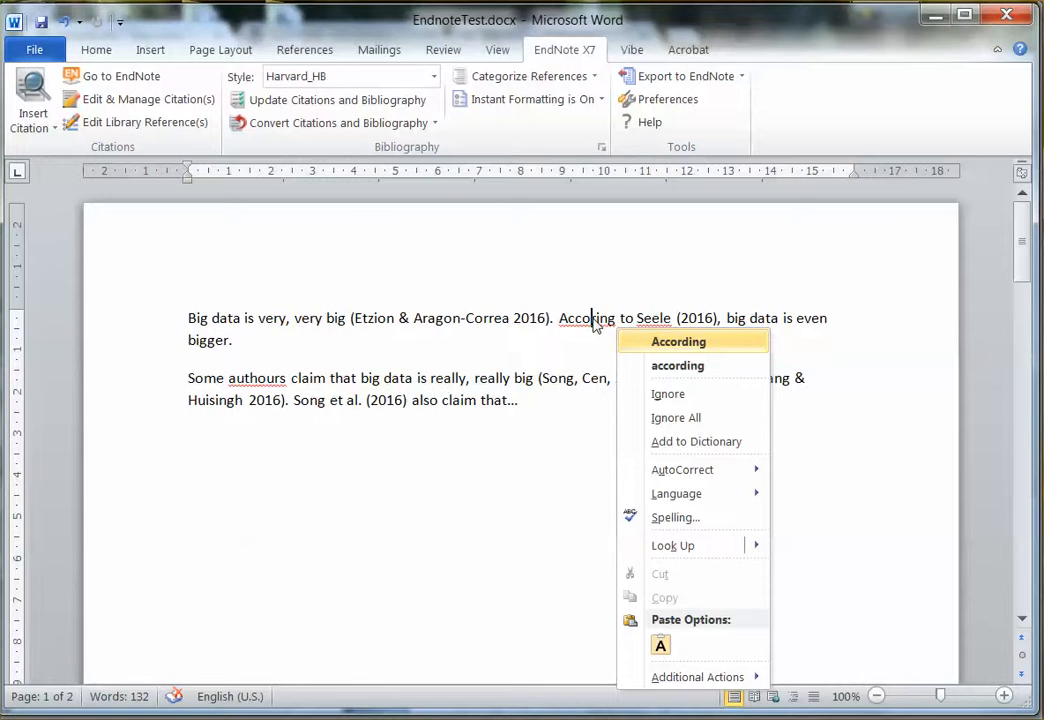
{"action": "key", "text": "Return"}
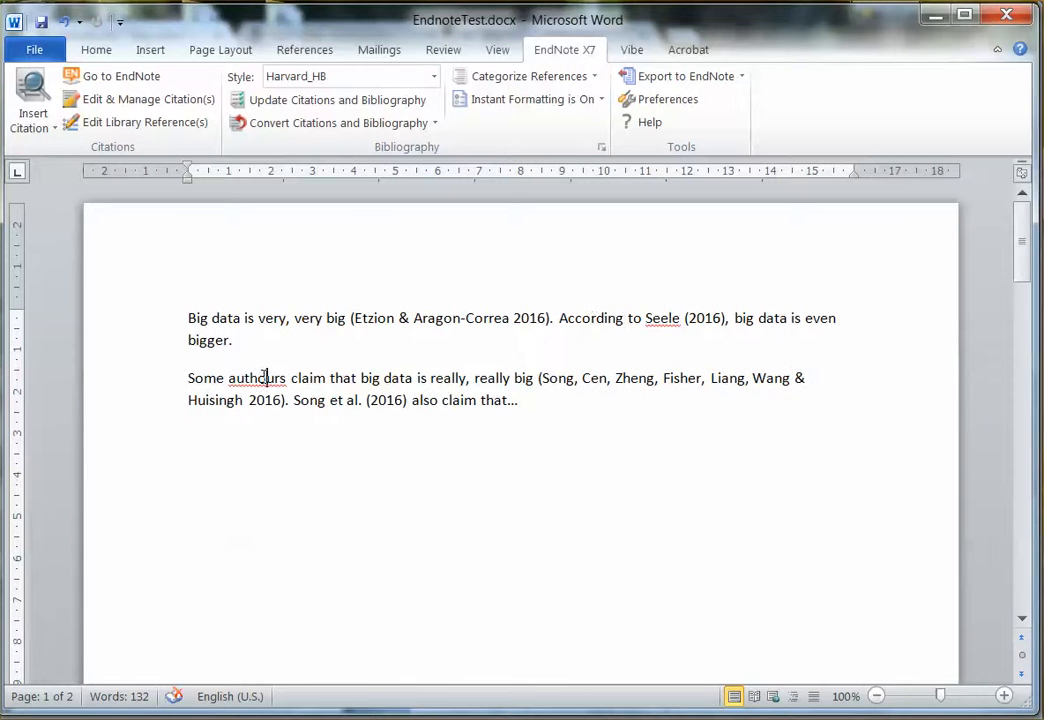
{"action": "right_click", "coordinate": [268, 377]}
{"action": "key", "text": "Return"}
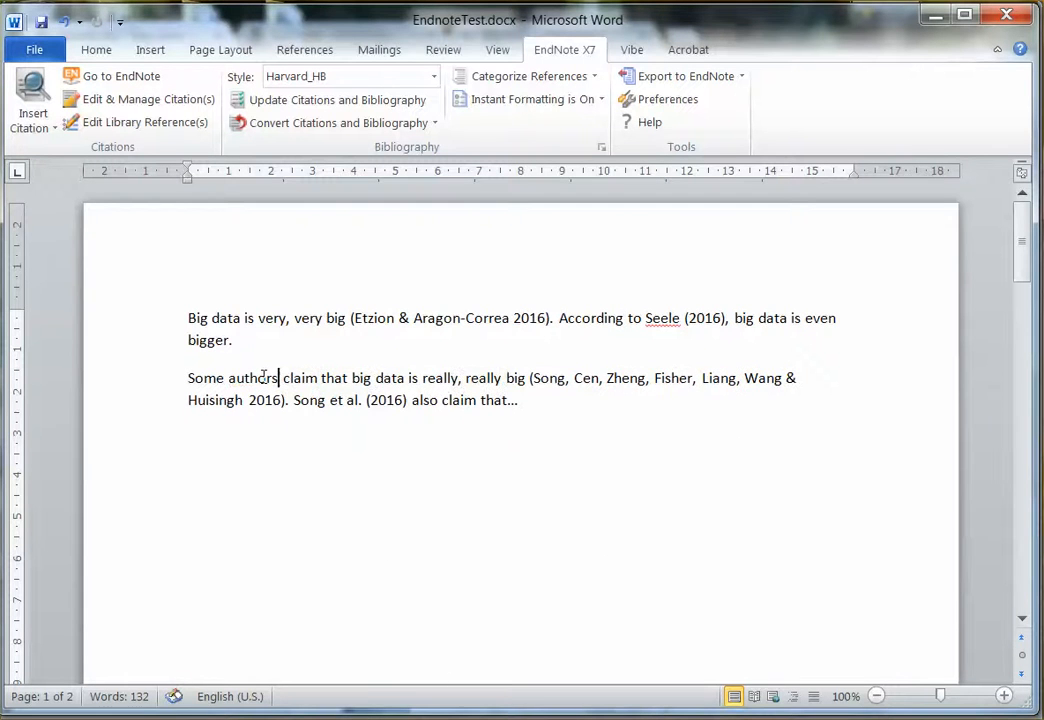
{"action": "left_click", "coordinate": [317, 341]}
- Attach the comment "This is my comment" to the words "data is even" in the first paragraph
{"action": "left_click_drag", "start_coordinate": [838, 318], "coordinate": [774, 324]}
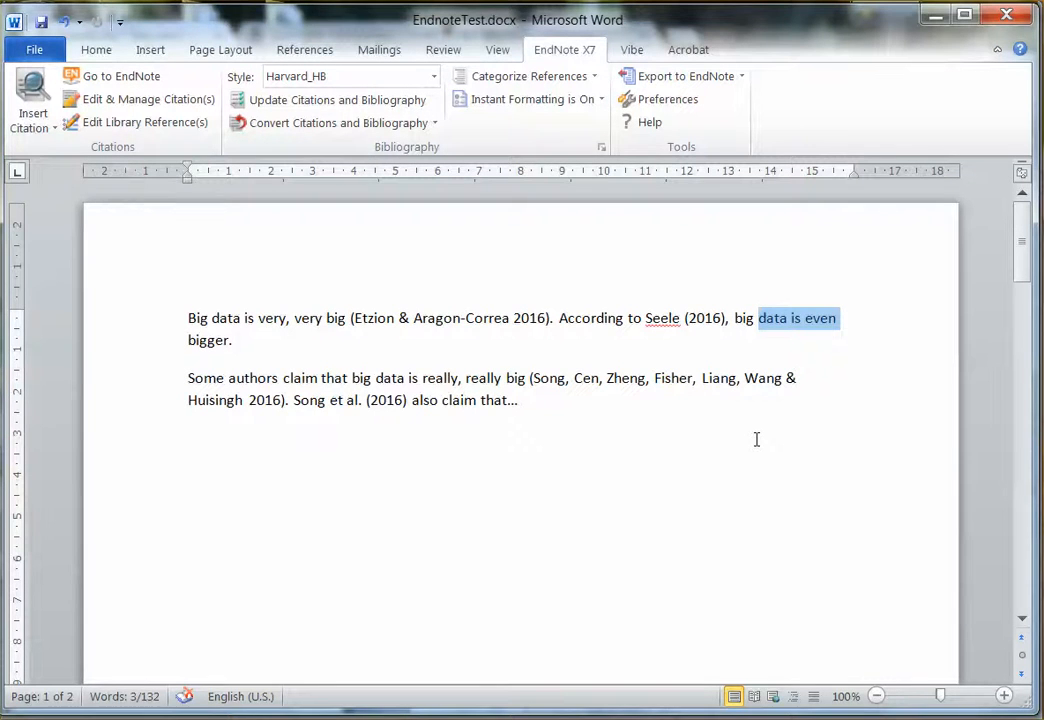
{"action": "key", "text": "ctrl+alt+m"}
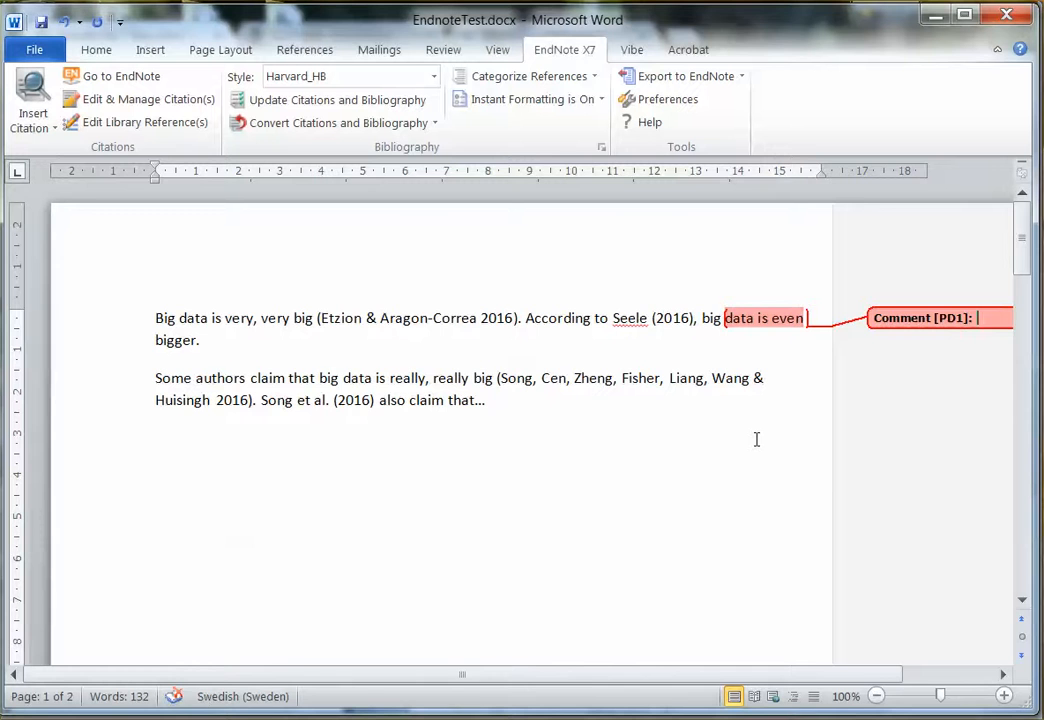
{"action": "type", "text": "This is my"}
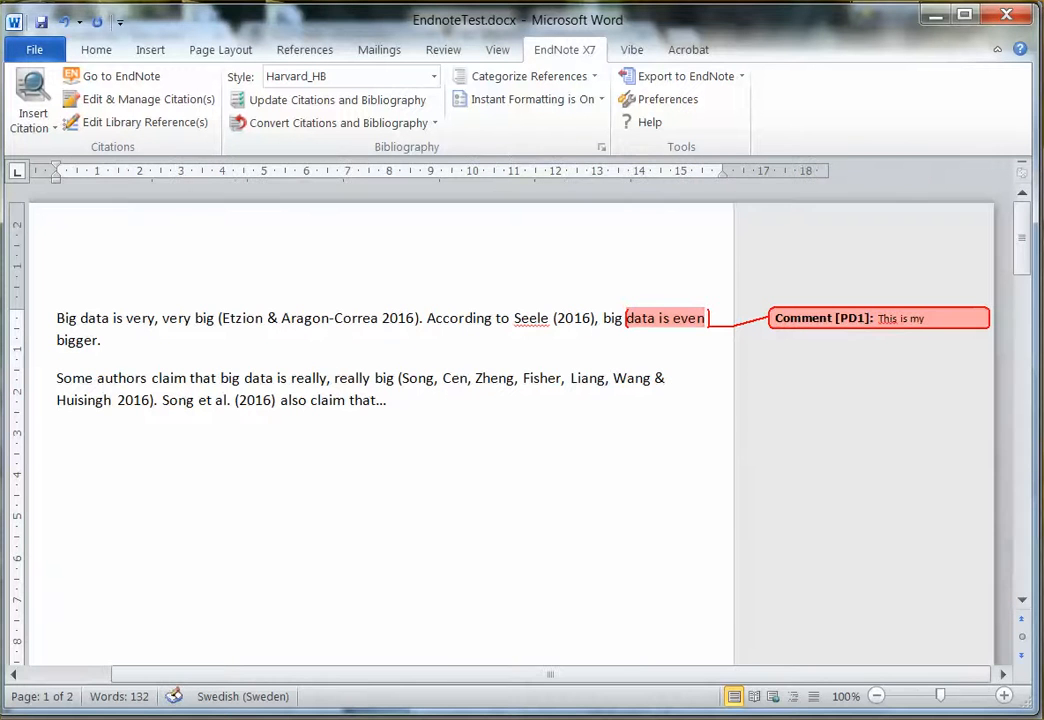
{"action": "type", "text": " comment"}
{"action": "left_click", "coordinate": [663, 381]}
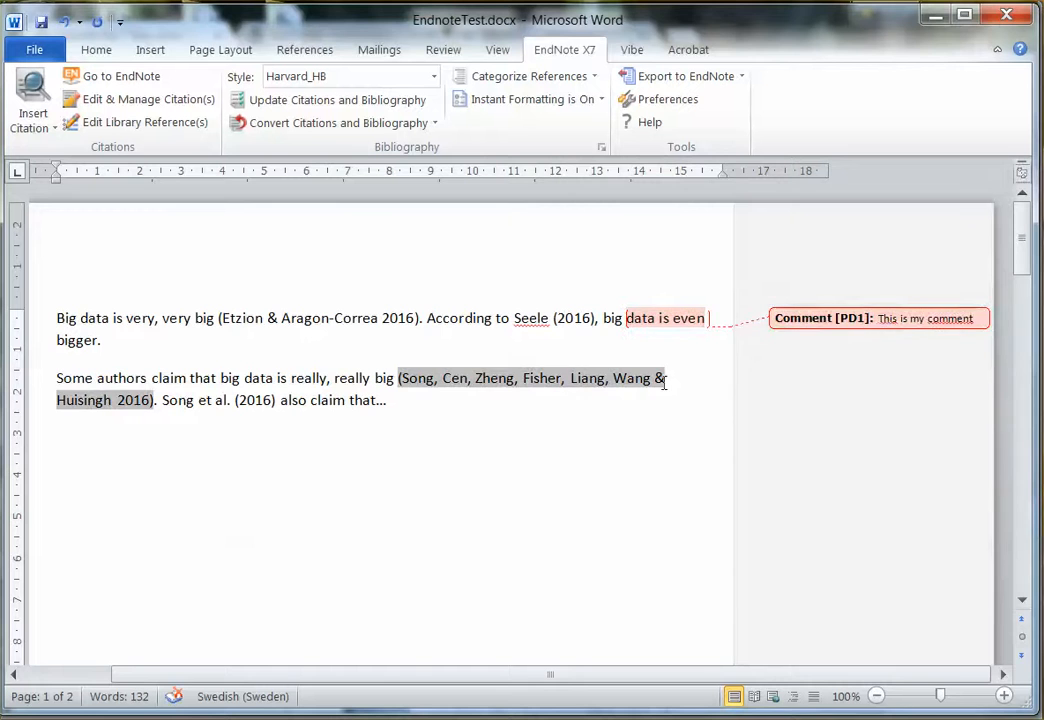
- Delete the comment attached to "data is even" and place the cursor at the end of the second paragraph
{"action": "left_click", "coordinate": [816, 319]}
{"action": "right_click", "coordinate": [815, 322]}
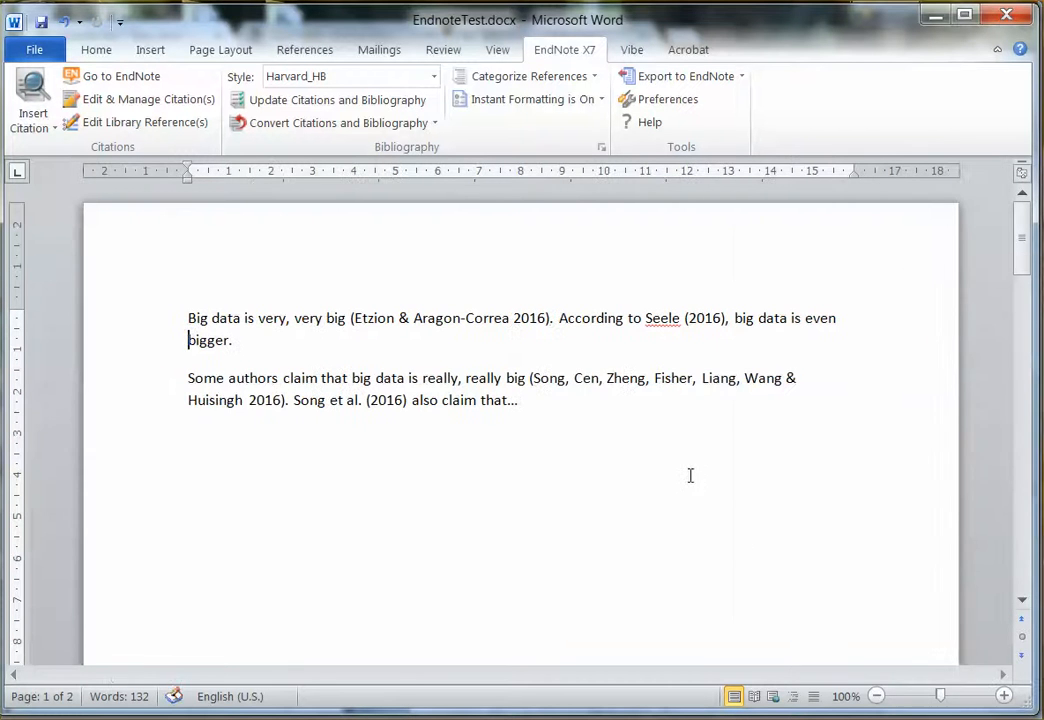
{"action": "left_click", "coordinate": [643, 384]}
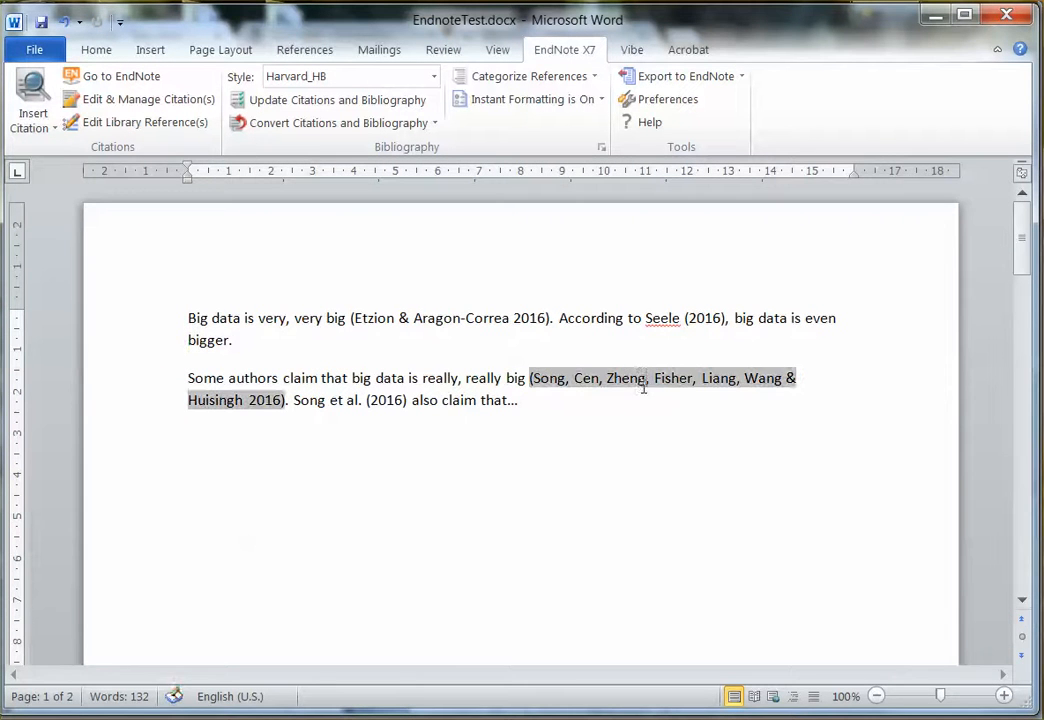
{"action": "left_click", "coordinate": [634, 397]}
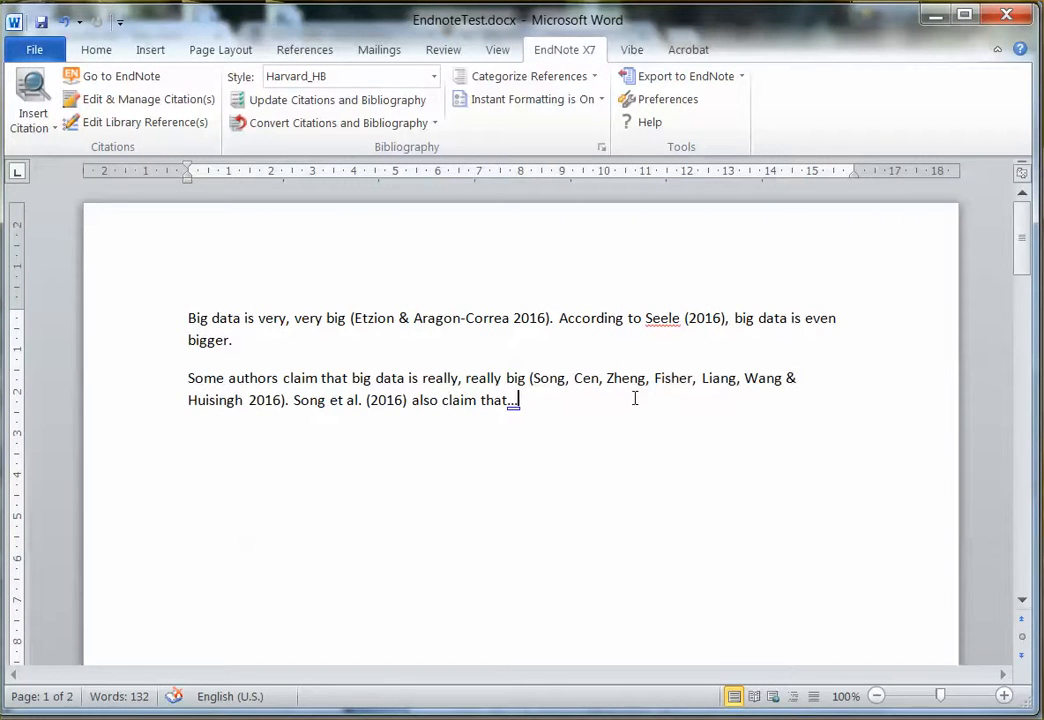